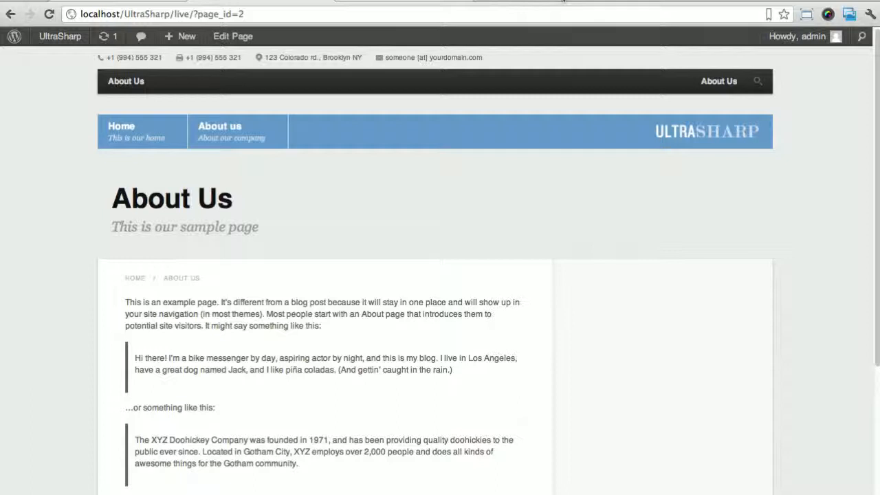
- Look over the sample blog post's image, share buttons and text on the theme's demo site
drag(603, 494, 603, 494)
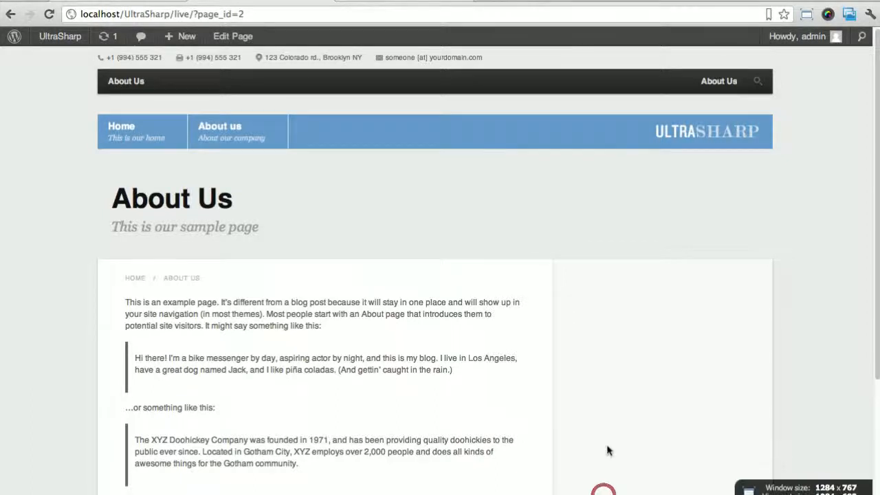
drag(622, 4, 621, 0)
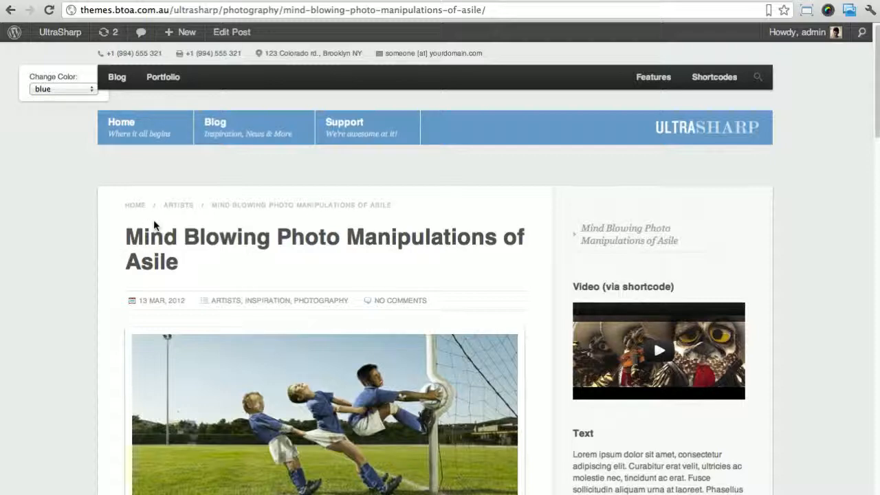
scroll(247, 380, down, 3)
scroll(254, 379, down, 2)
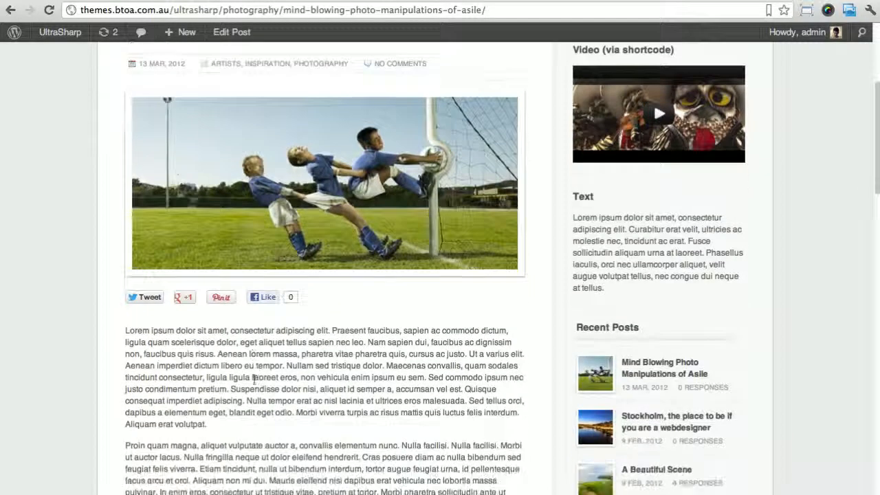
scroll(254, 379, up, 5)
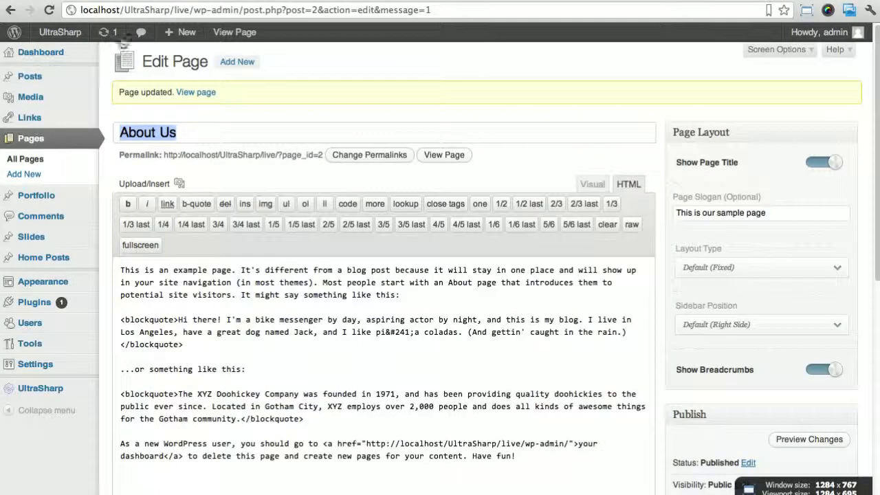
- Review the Categories Page Layout settings under Blog Options in the UltraSharp theme options
click(75, 389)
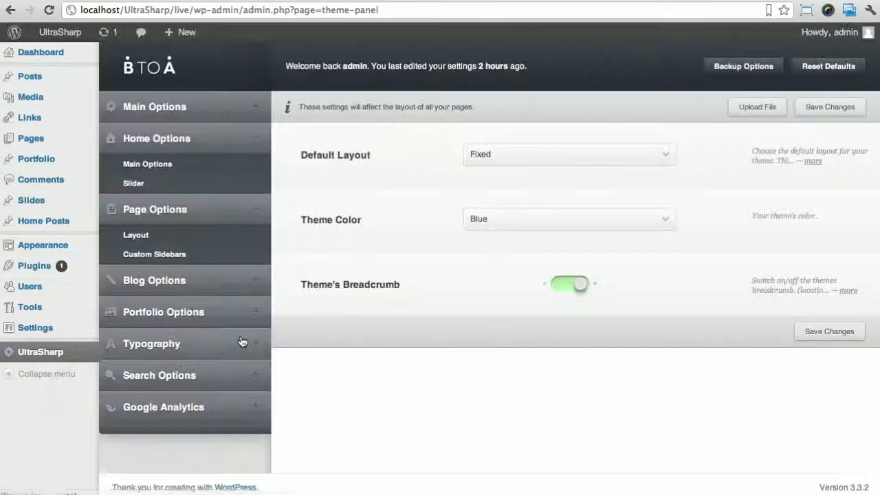
click(164, 282)
click(193, 305)
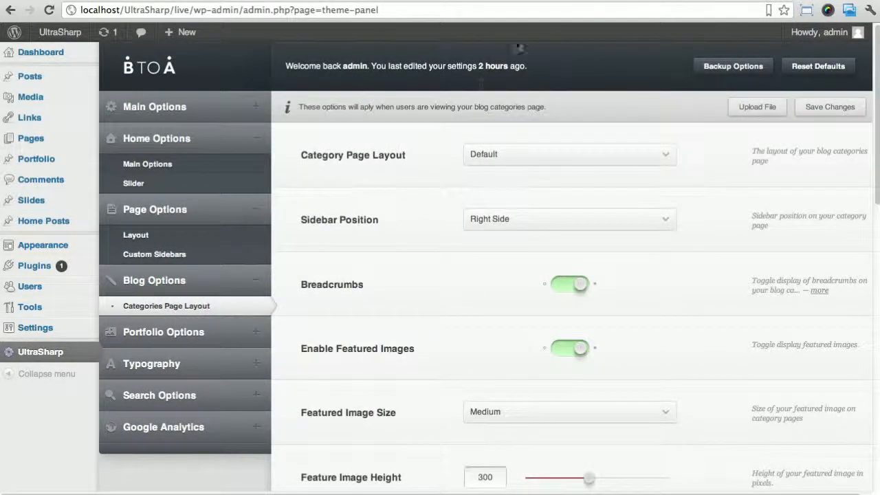
scroll(626, 246, down, 3)
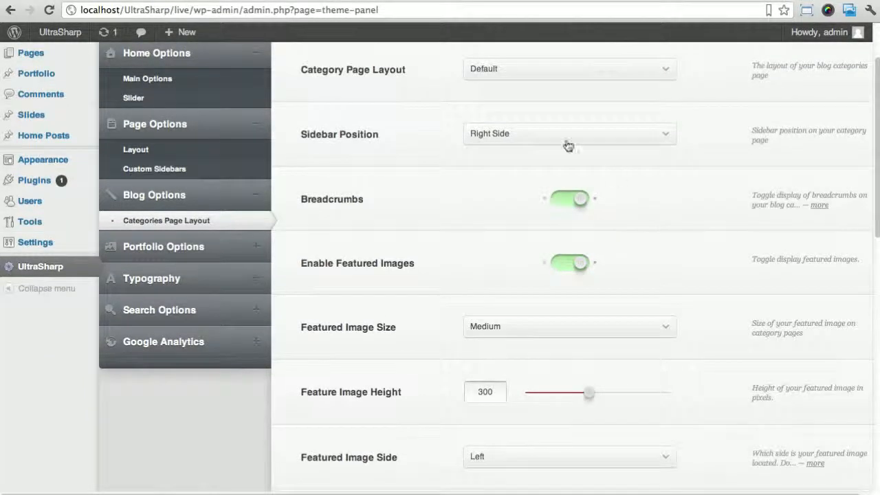
scroll(467, 283, up, 3)
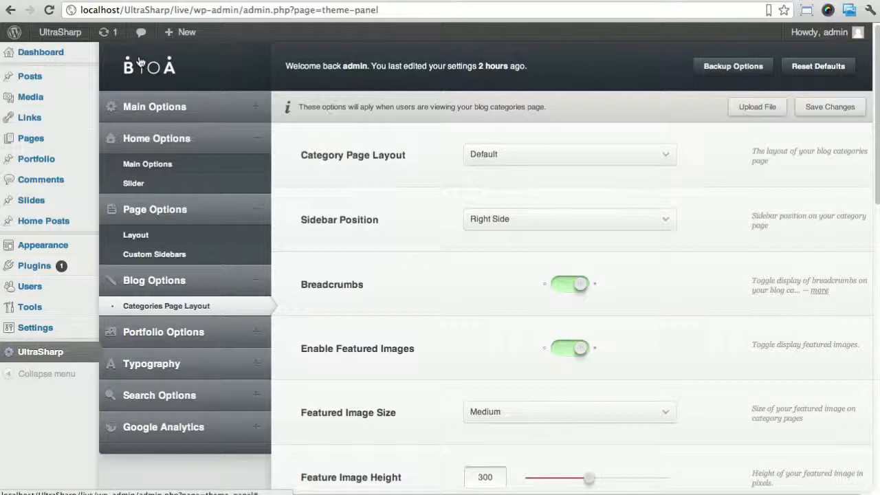
- Create a new page titled "Blog"
mouse_move(70, 82)
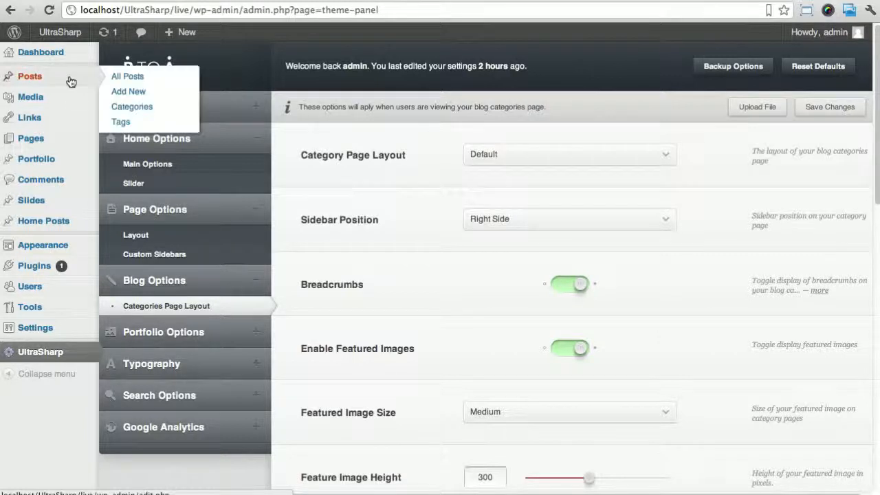
mouse_move(31, 138)
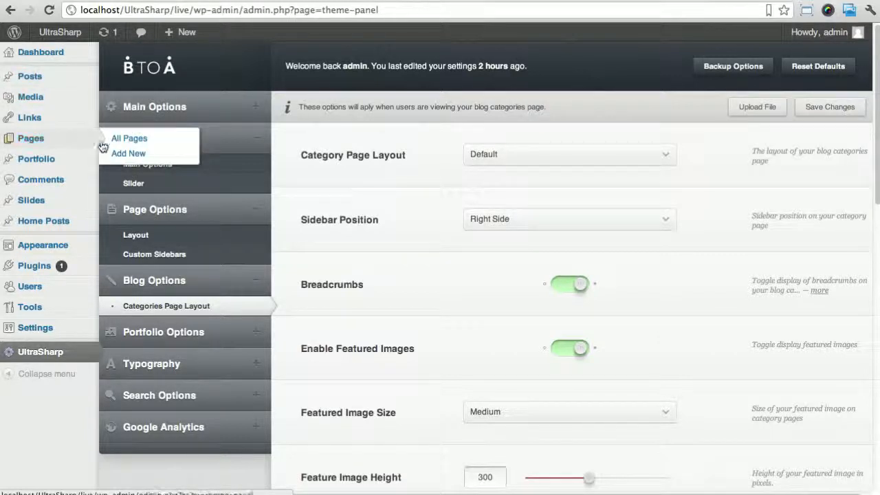
click(117, 154)
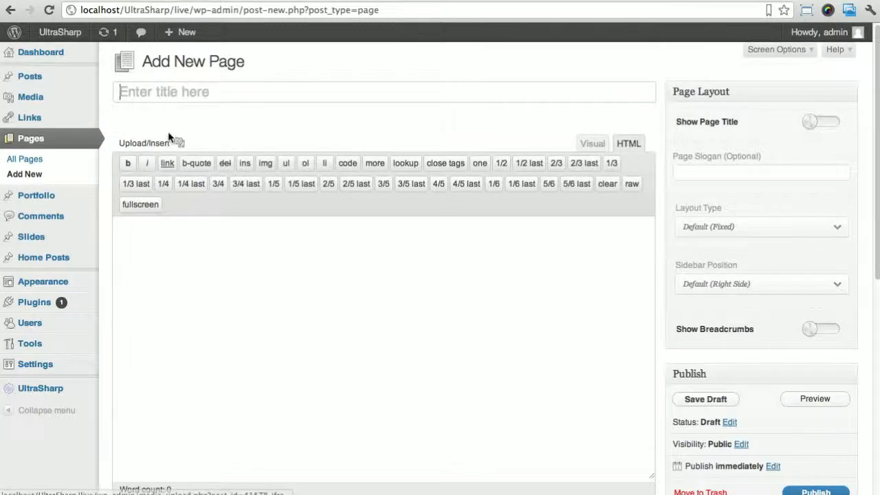
text(Blog)
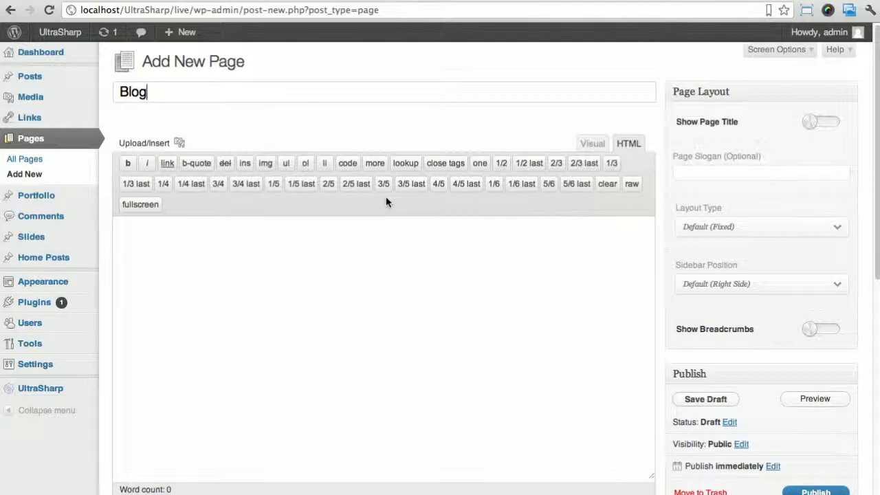
click(802, 124)
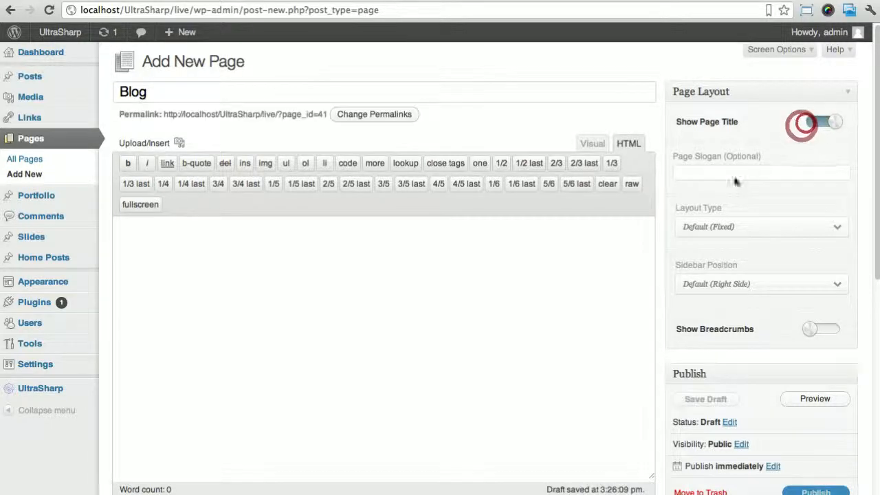
click(731, 173)
click(833, 130)
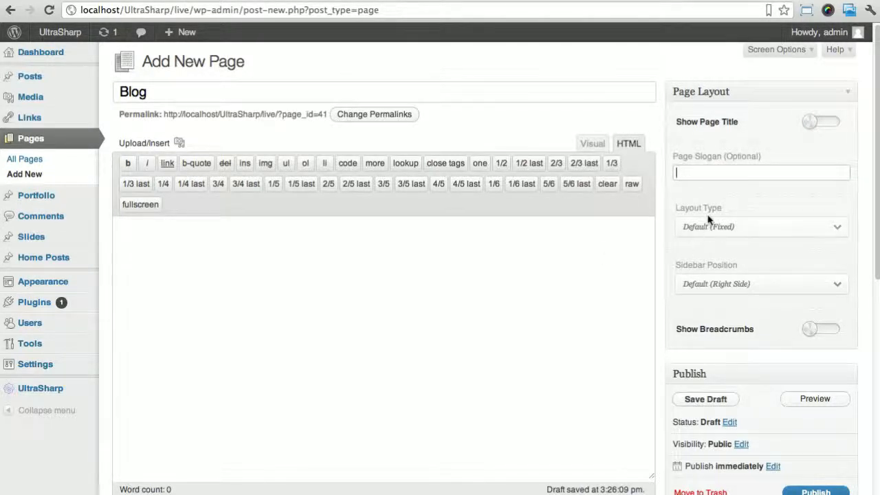
- Turn on breadcrumbs for the Blog page and review the available page templates
click(832, 334)
scroll(822, 336, down, 3)
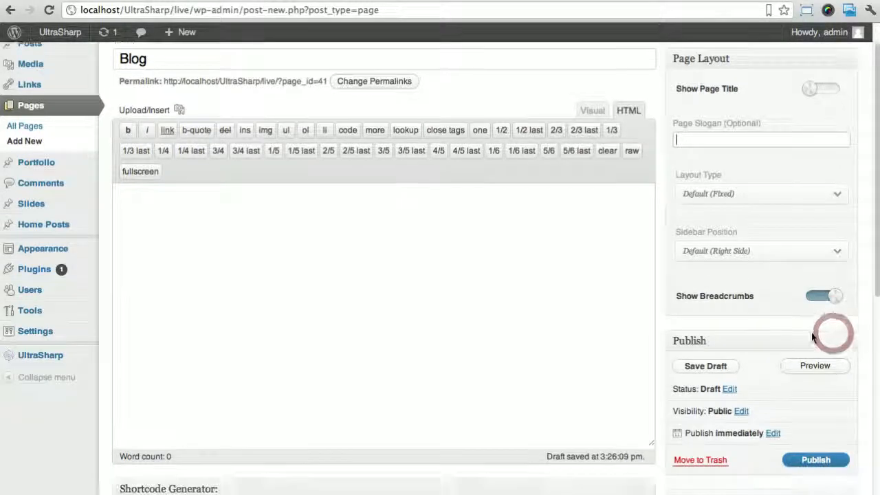
scroll(813, 334, down, 5)
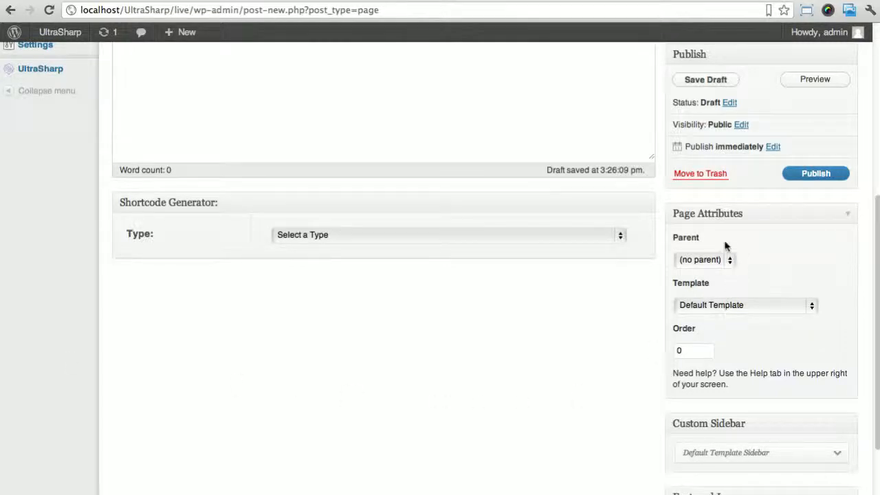
click(810, 173)
click(704, 305)
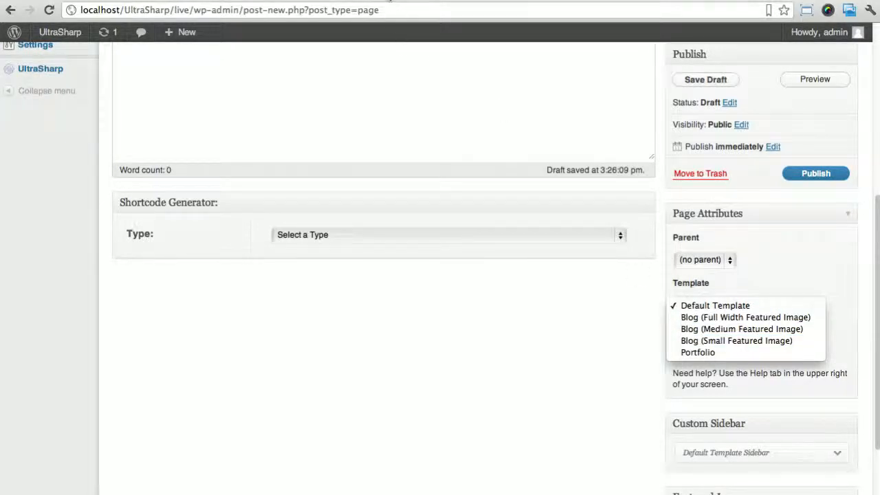
key(Escape)
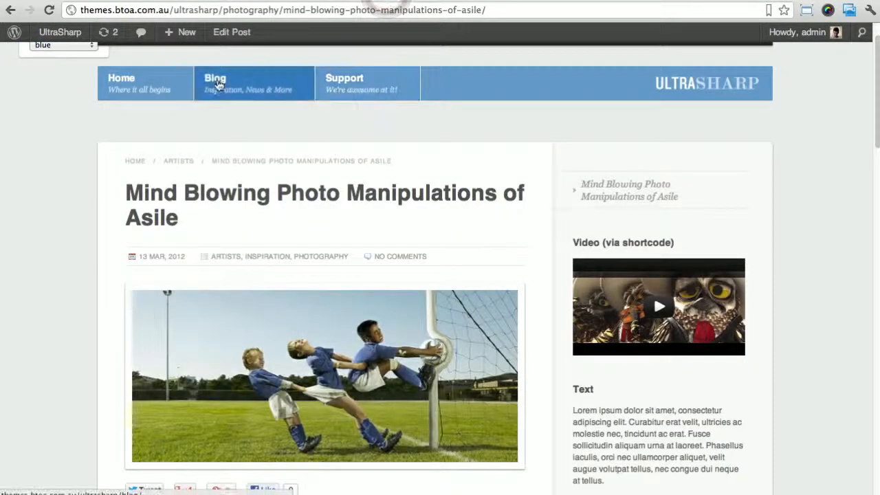
- Browse the demo site's Blog examples for full size, medium and small featured images
scroll(205, 181, up, 2)
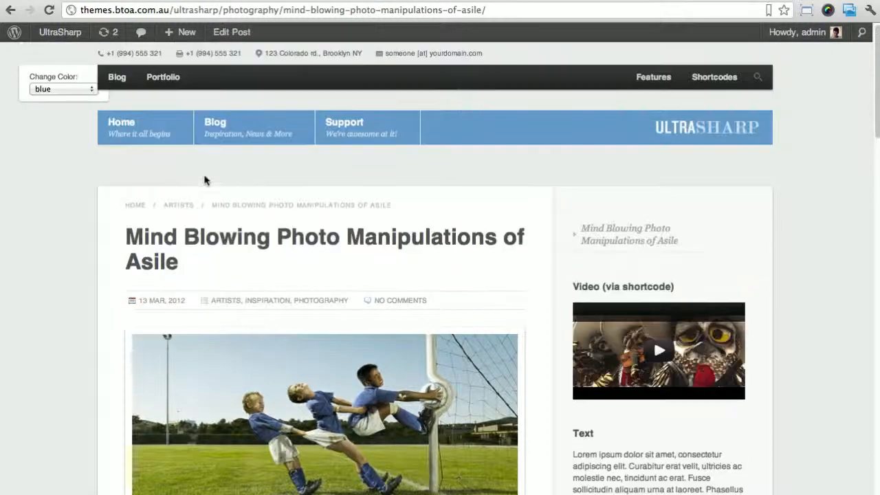
mouse_move(126, 81)
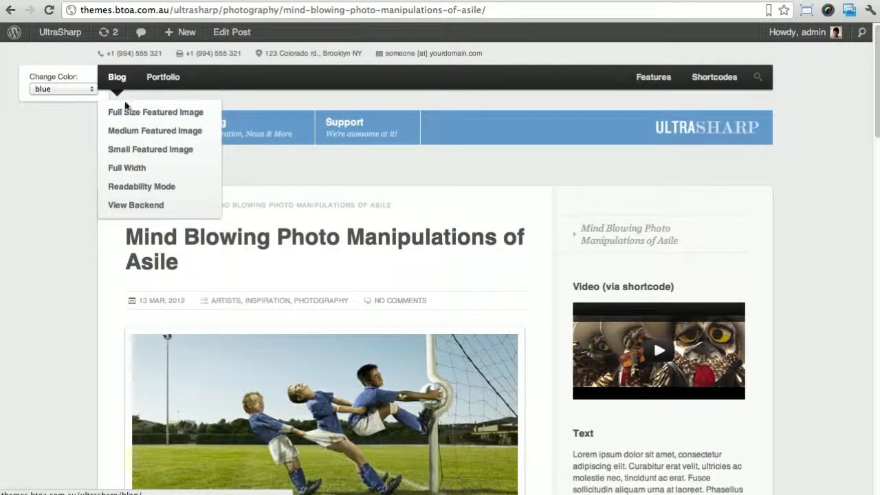
mouse_move(122, 112)
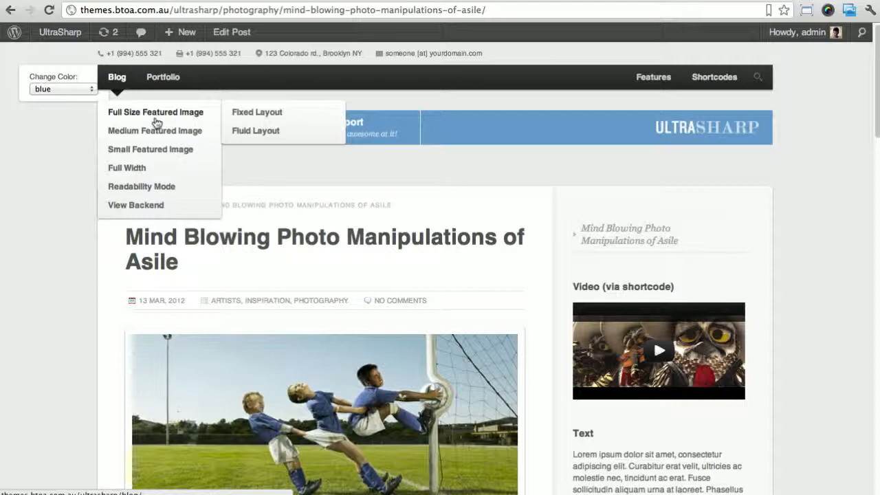
mouse_move(187, 132)
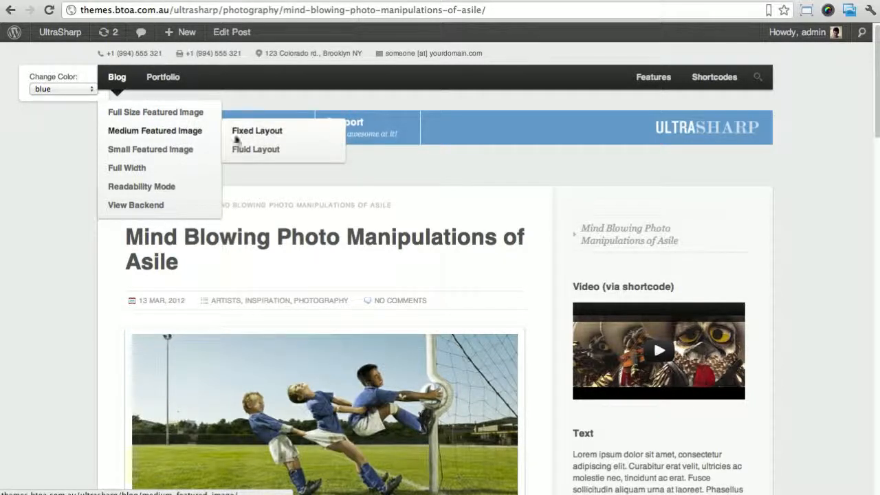
click(184, 151)
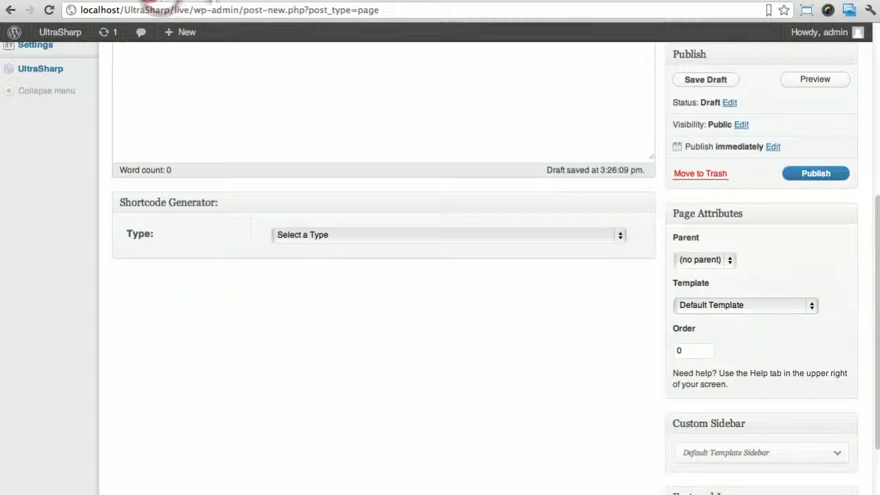
- Set the page's template to Blog (Full Width Featured Image)
click(688, 305)
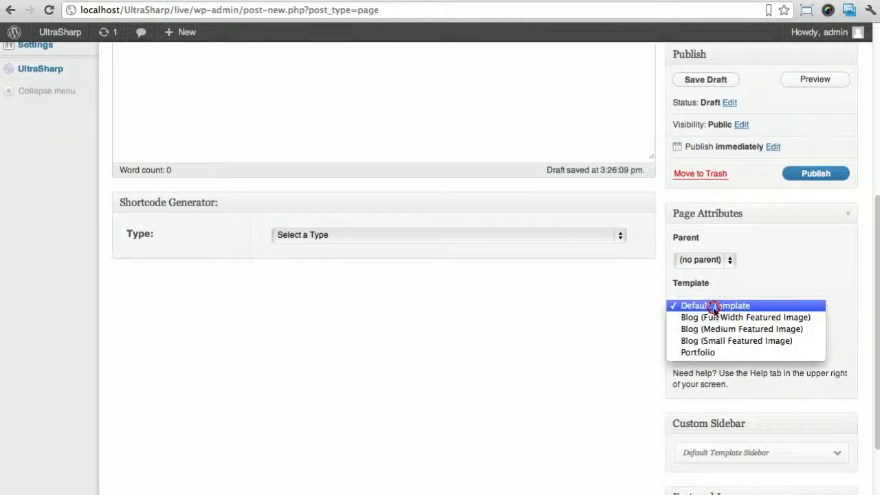
click(713, 316)
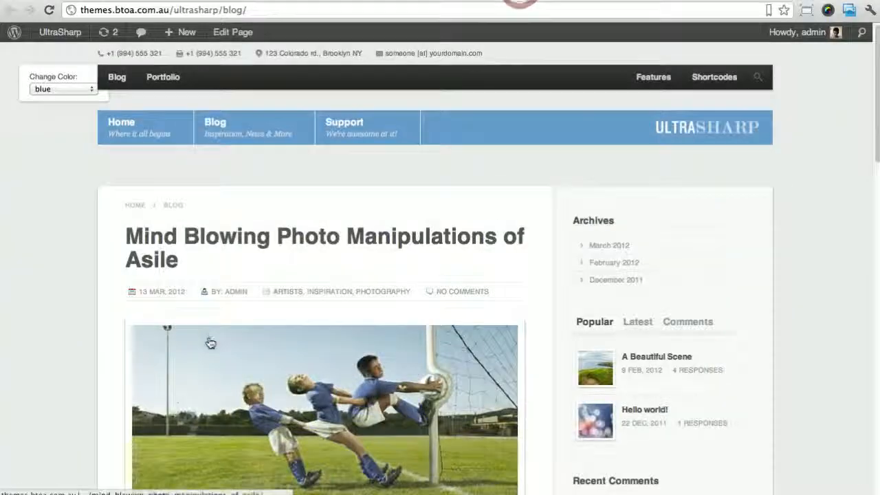
- Compare the demo site's full size, medium and small featured image blog pages
scroll(211, 343, down, 1)
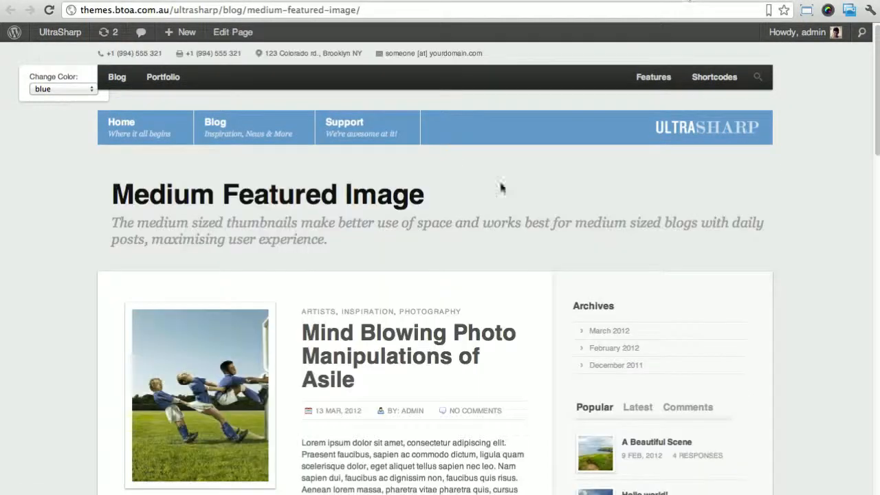
scroll(403, 231, down, 4)
scroll(210, 182, down, 2)
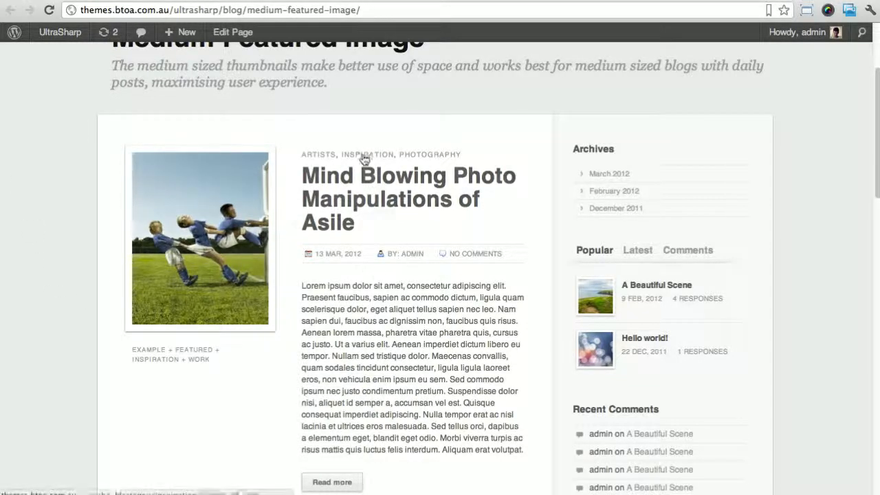
scroll(330, 196, down, 9)
scroll(336, 212, up, 5)
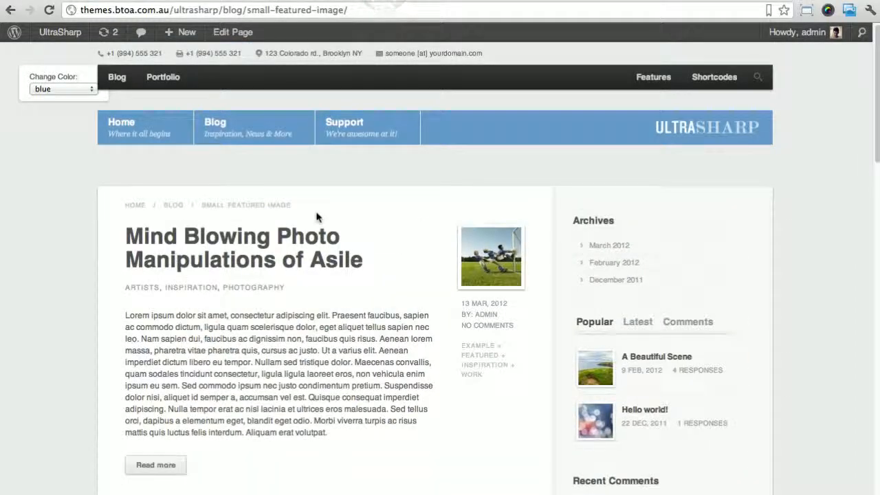
scroll(305, 219, down, 10)
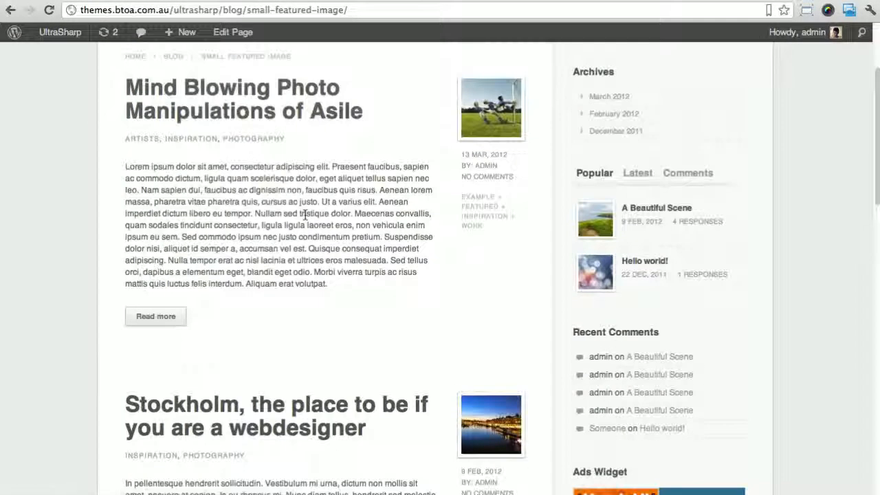
scroll(306, 219, down, 3)
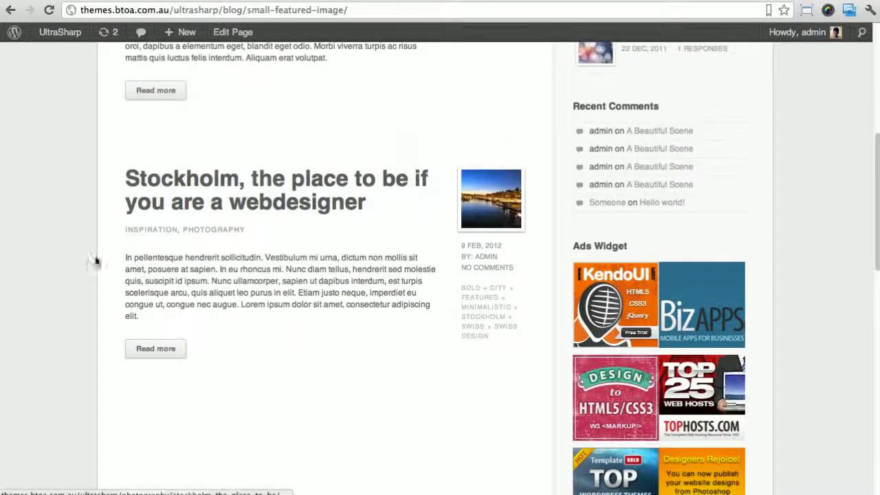
scroll(450, 136, up, 13)
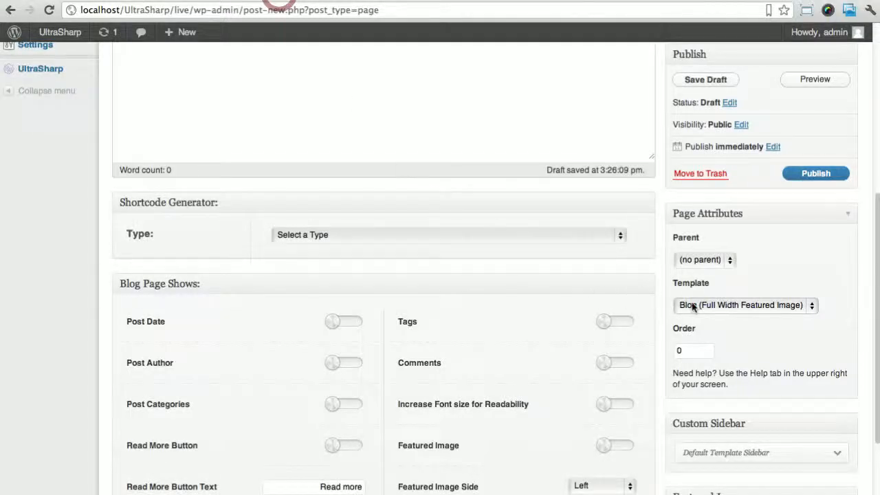
- Set the page's template to Blog (Medium Featured Image)
click(693, 305)
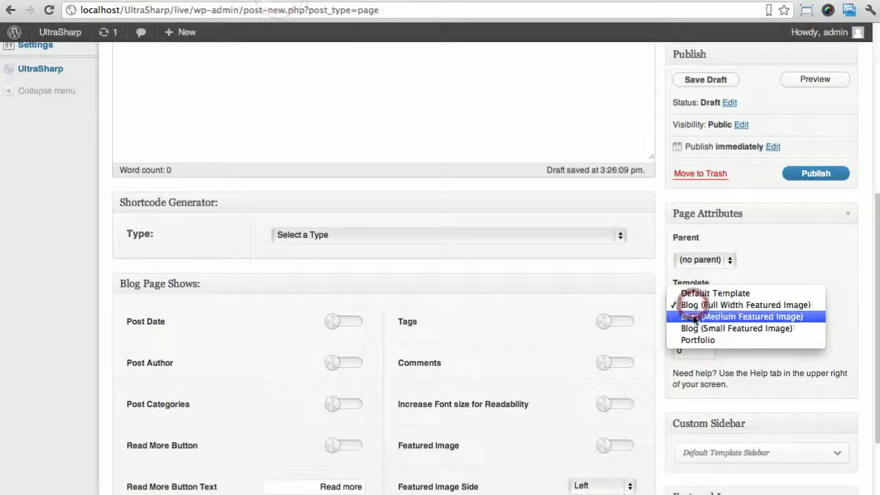
click(691, 315)
click(784, 270)
- Switch the template to Portfolio to see its page options and return it to Blog (Medium Featured Image)
click(731, 305)
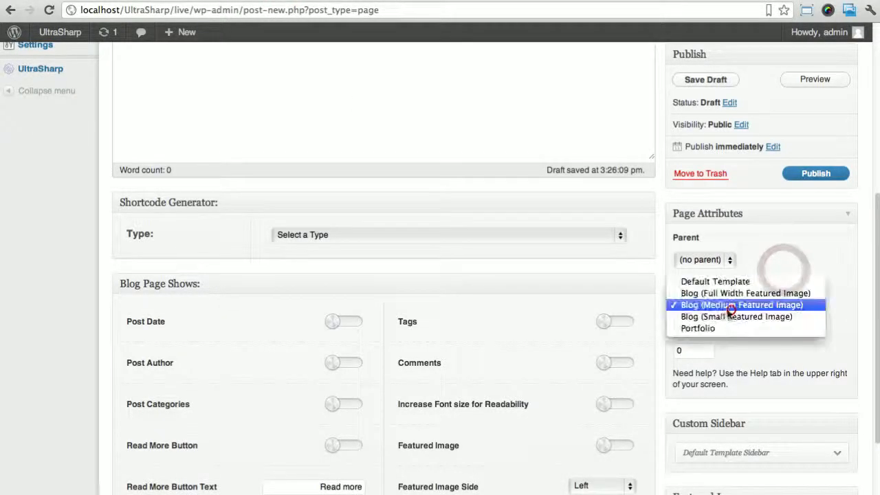
click(715, 330)
click(731, 305)
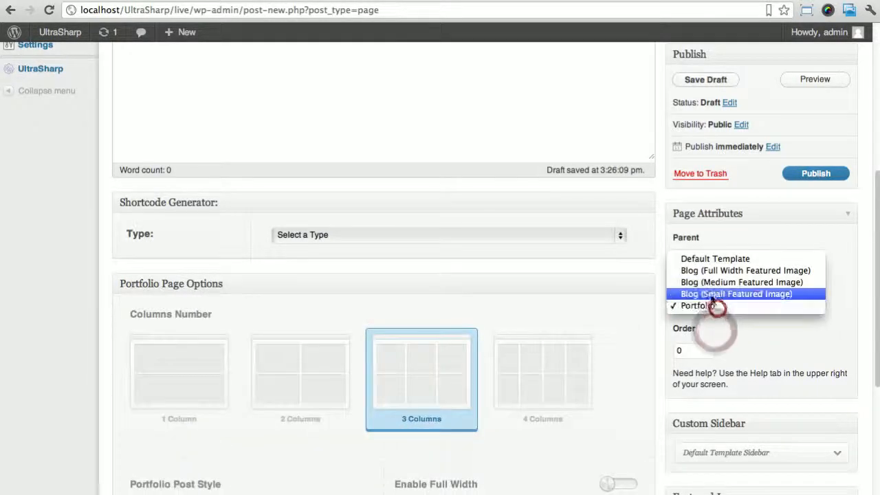
click(708, 282)
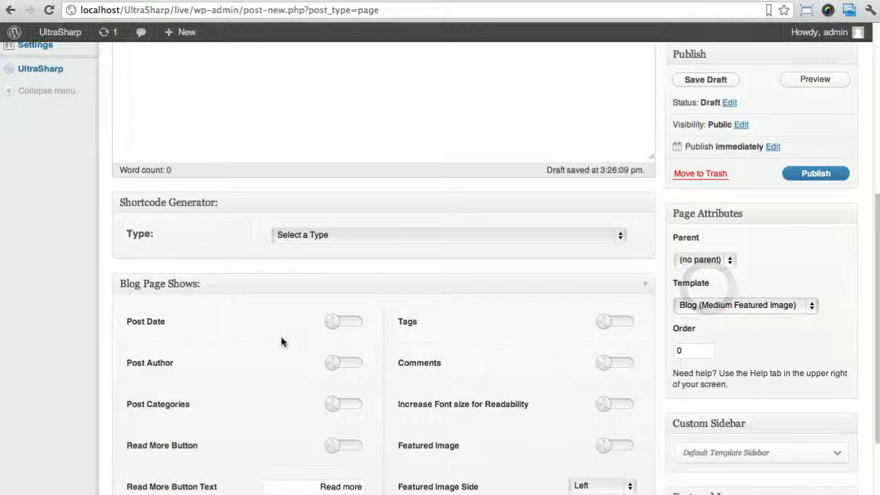
- Examine the categories, tags, date, author, comments, excerpt and read more button of the first post on the medium featured image demo page
scroll(224, 329, down, 2)
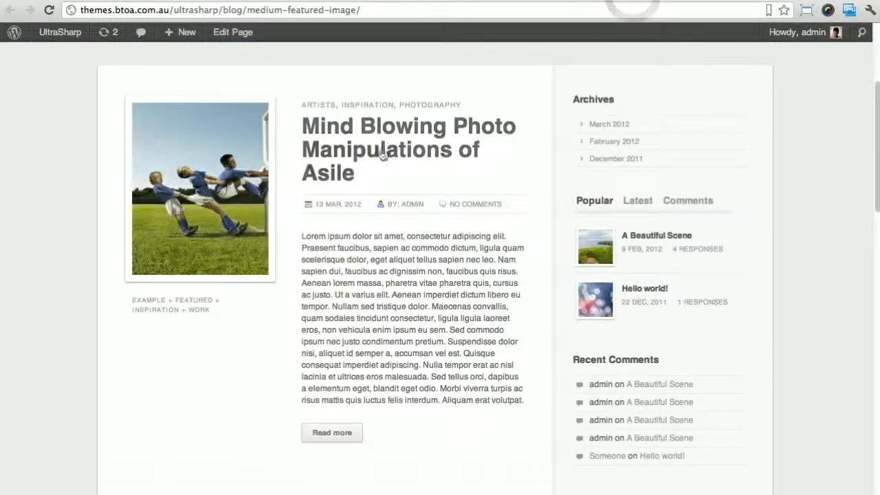
drag(299, 104, 459, 93)
click(458, 94)
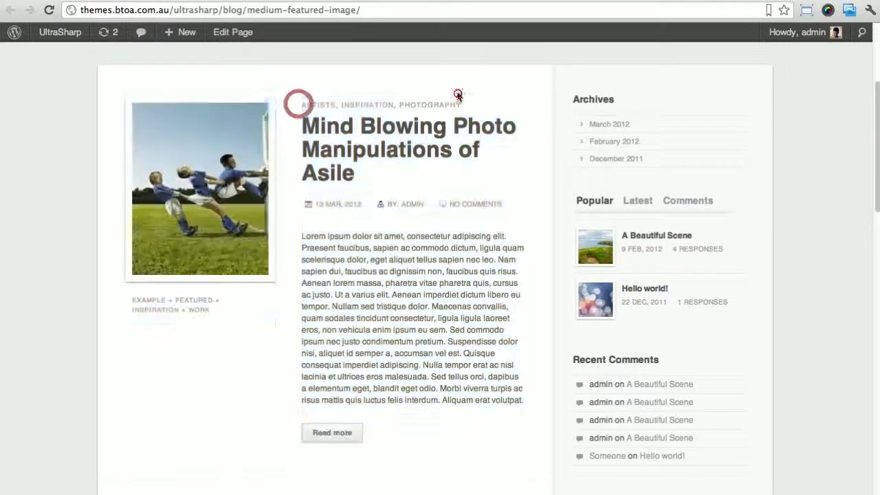
drag(231, 320, 137, 300)
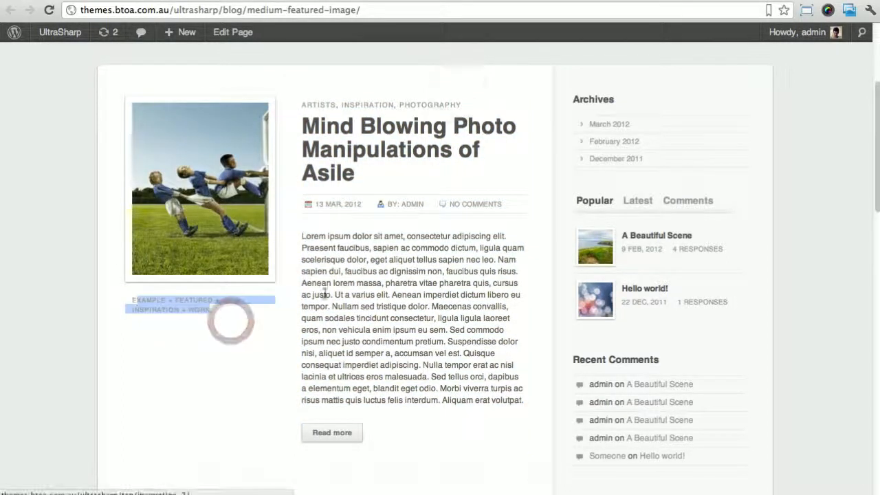
drag(313, 205, 425, 208)
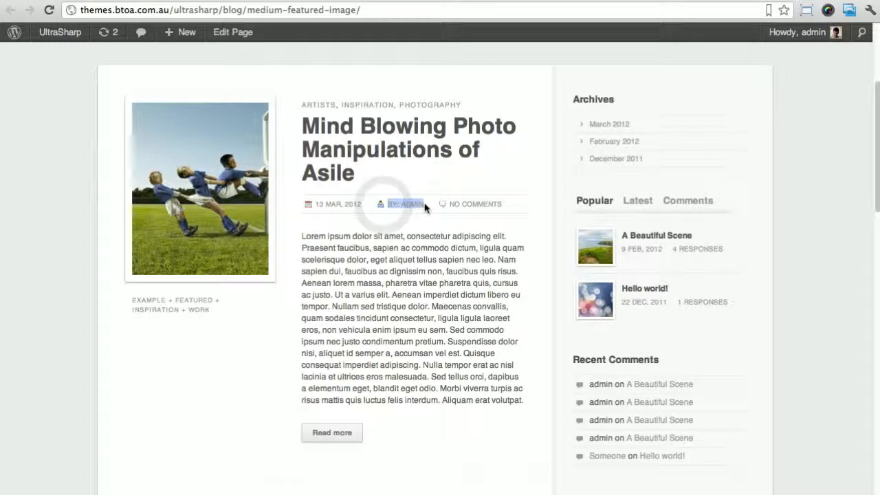
drag(505, 204, 470, 208)
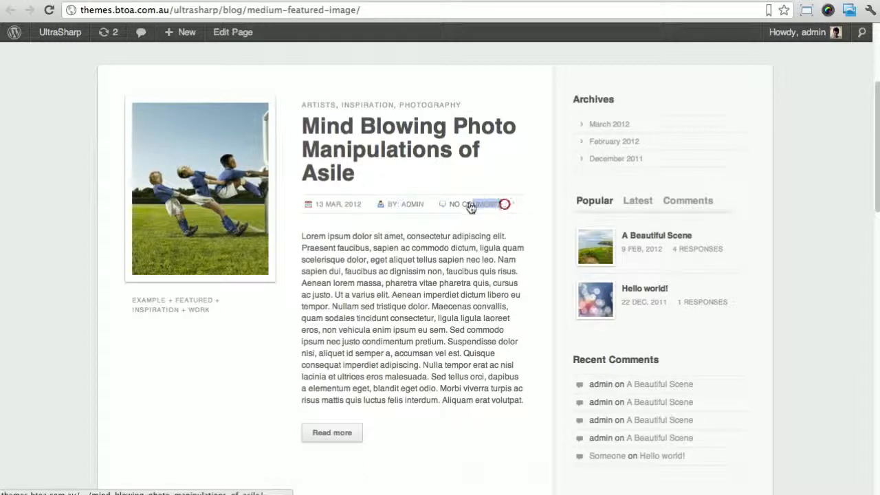
drag(379, 434, 293, 420)
drag(390, 365, 339, 307)
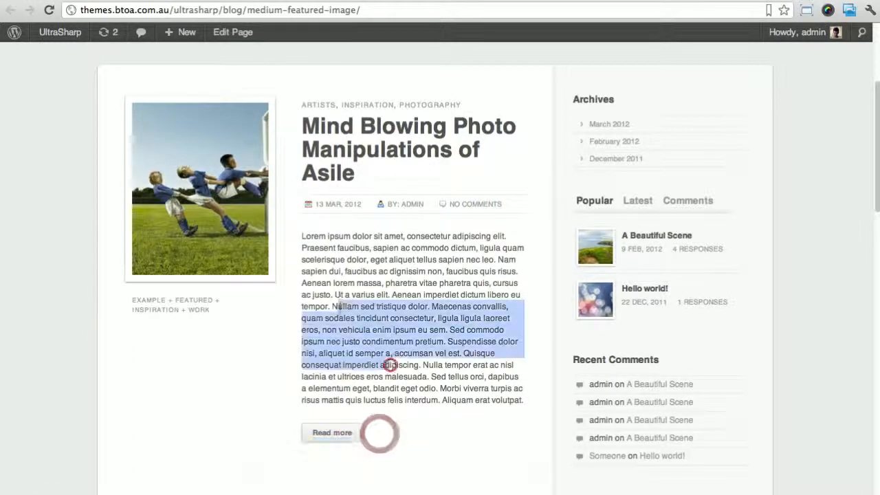
scroll(349, 251, up, 3)
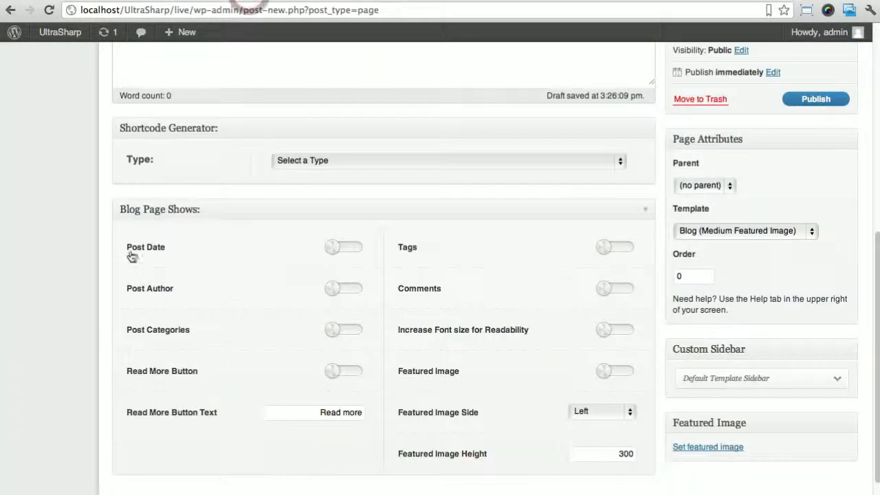
- Enable Post Date, Post Author and Post Categories for the blog page, checking the date and author on the demo post
triple_click(128, 248)
click(344, 247)
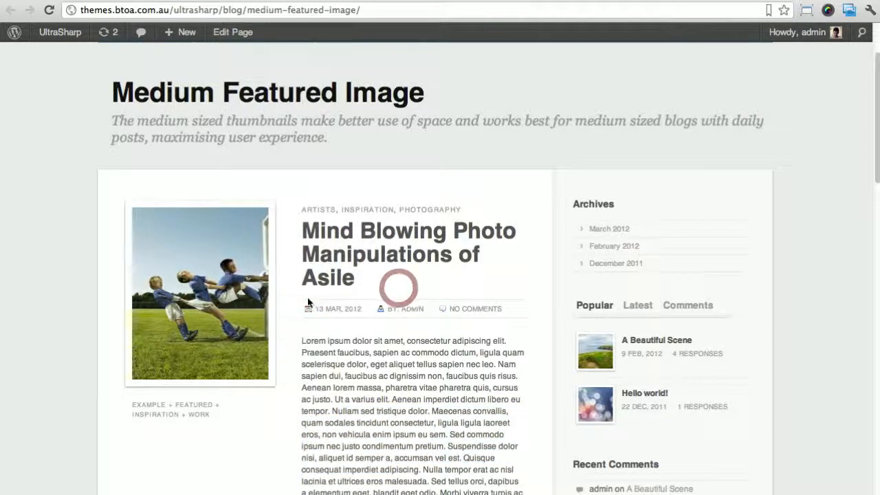
key(super+shift+4)
drag(299, 297, 363, 317)
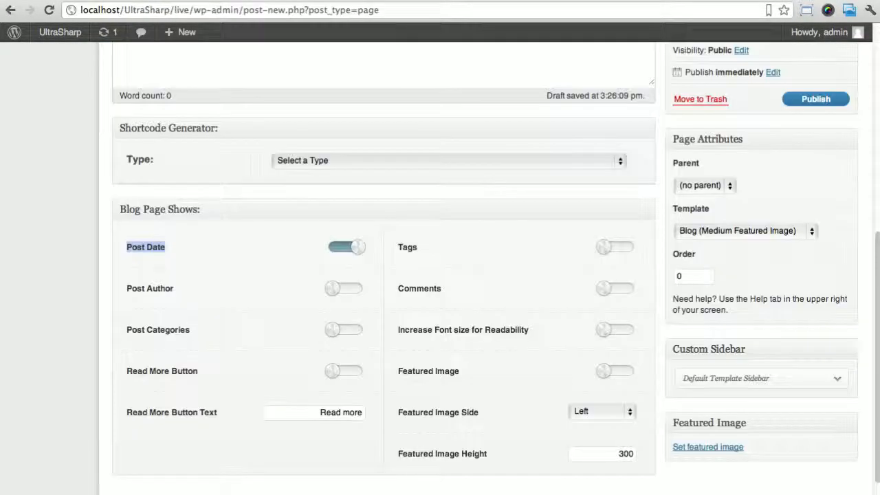
click(338, 296)
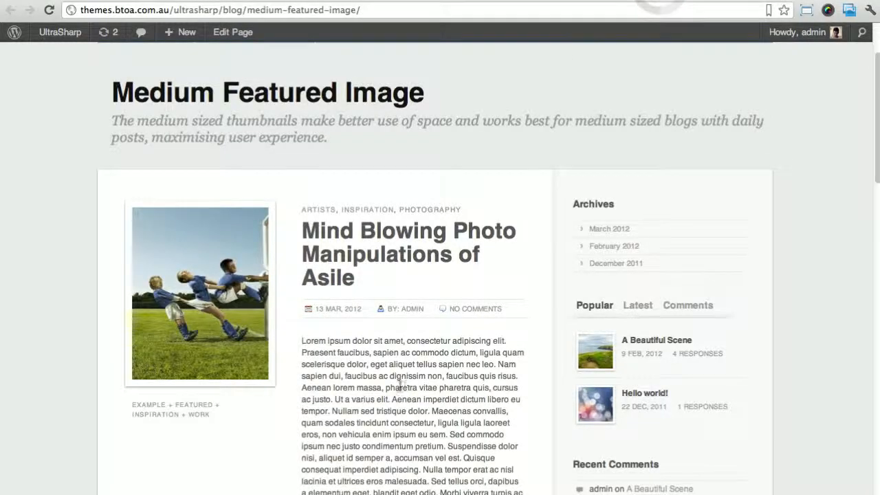
click(380, 305)
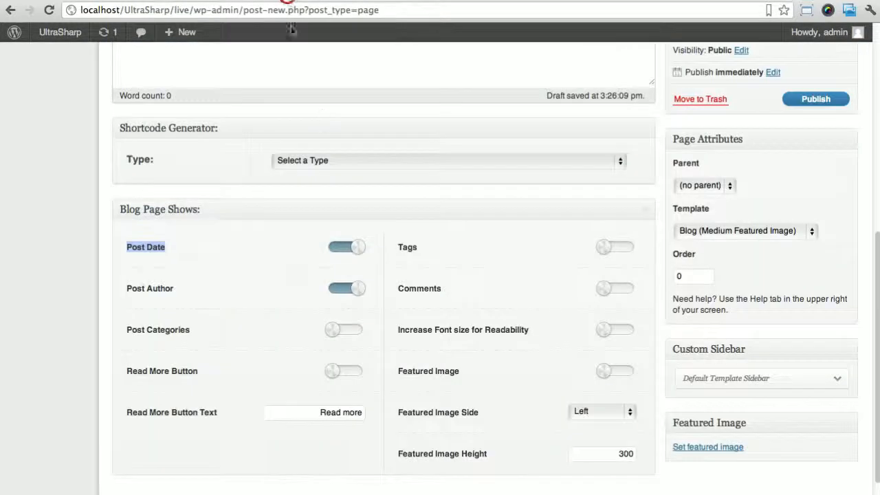
click(347, 336)
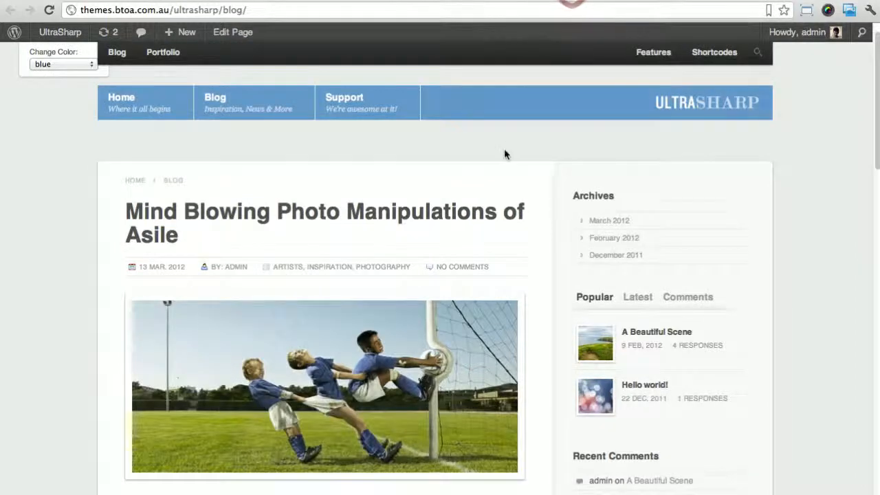
- Compare where the post categories appear on the demo site's full size, medium and small featured image blog pages
scroll(504, 154, down, 4)
scroll(468, 158, up, 2)
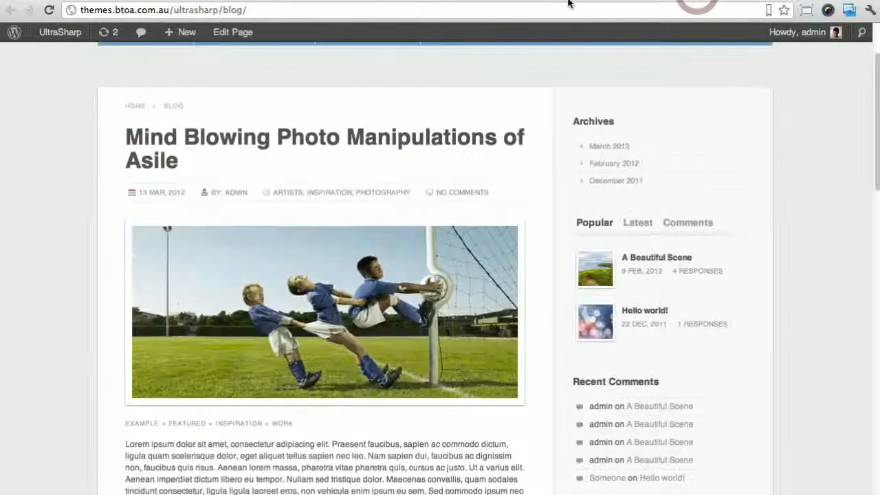
click(656, 0)
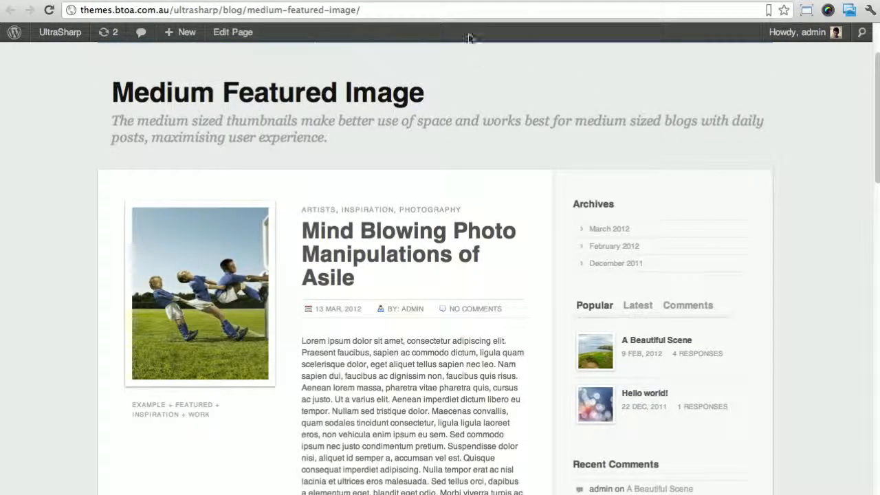
click(440, 0)
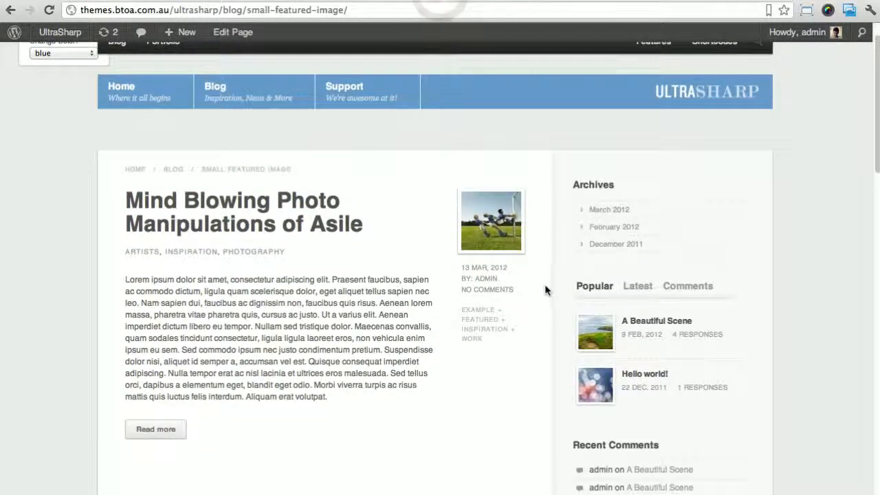
drag(306, 251, 141, 251)
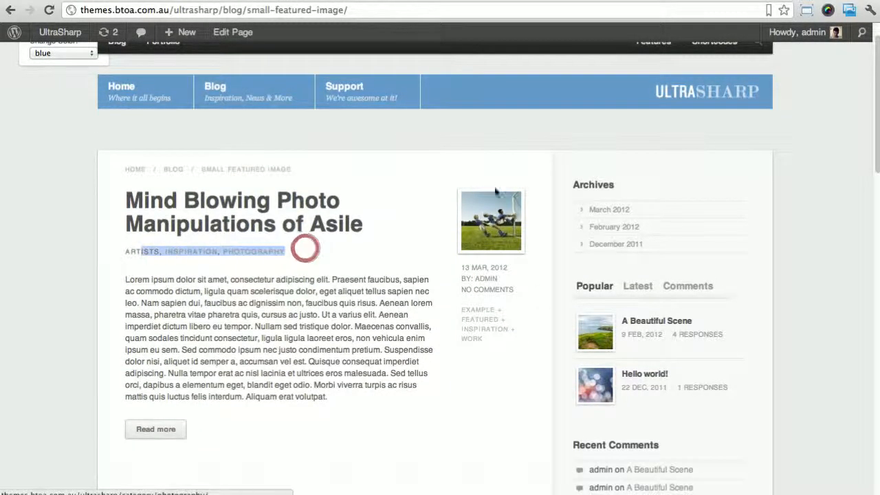
click(654, 1)
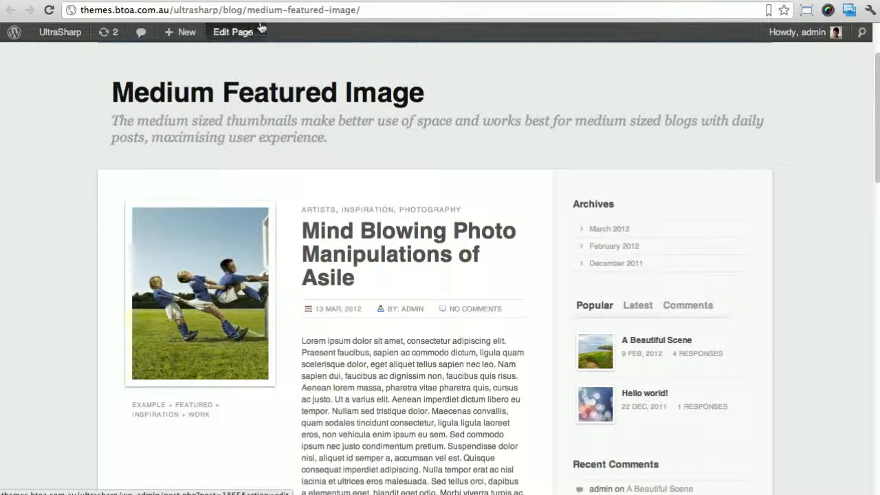
click(285, 2)
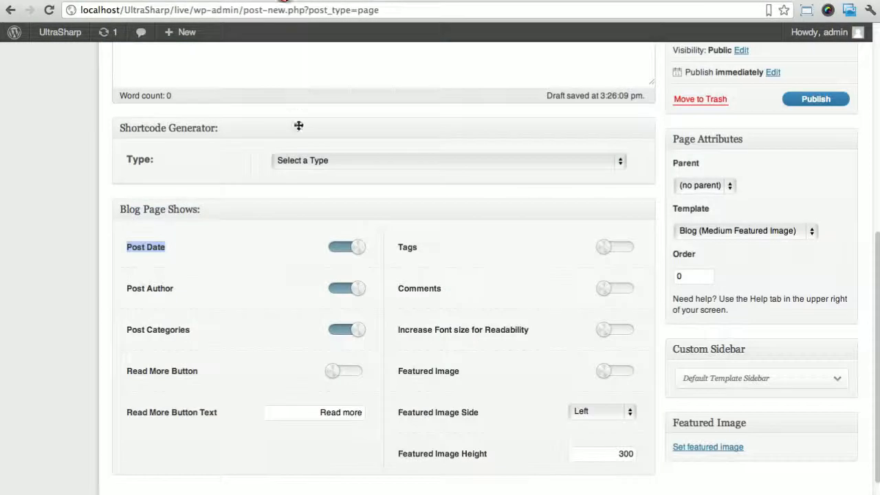
- Enable Tags and Comments for the blog page and check where both appear on the medium featured image demo post
click(614, 249)
click(615, 288)
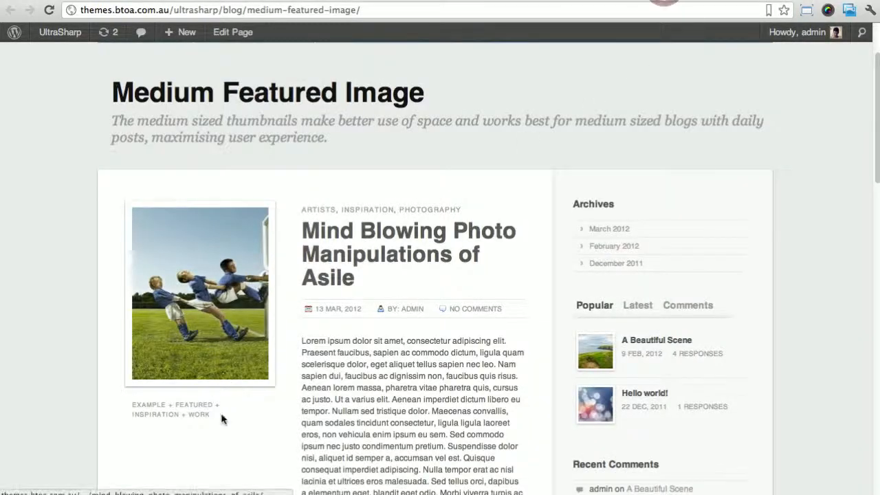
click(206, 415)
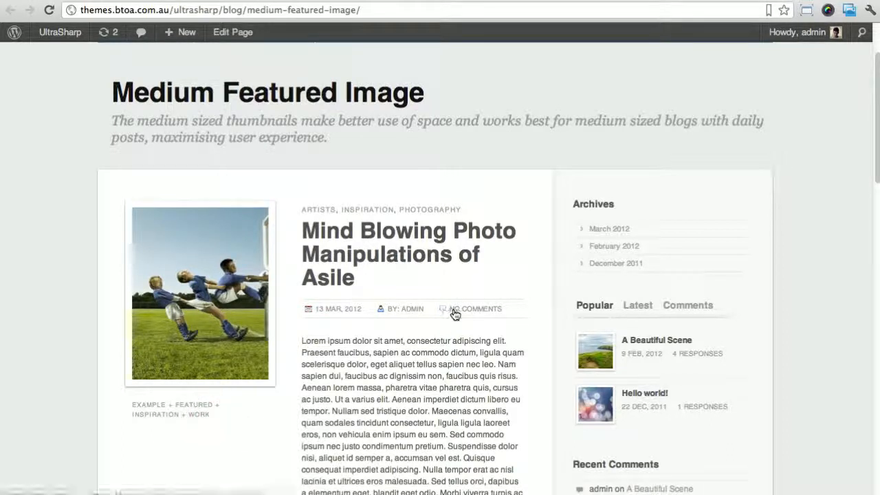
scroll(453, 309, down, 1)
scroll(453, 313, down, 2)
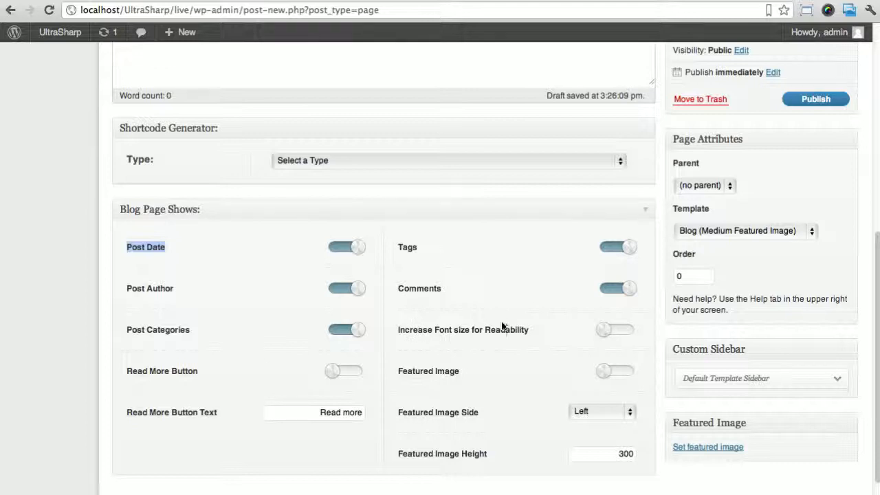
- Enable Featured Image and the Read More Button for the blog page and check the button on the demo page
click(617, 372)
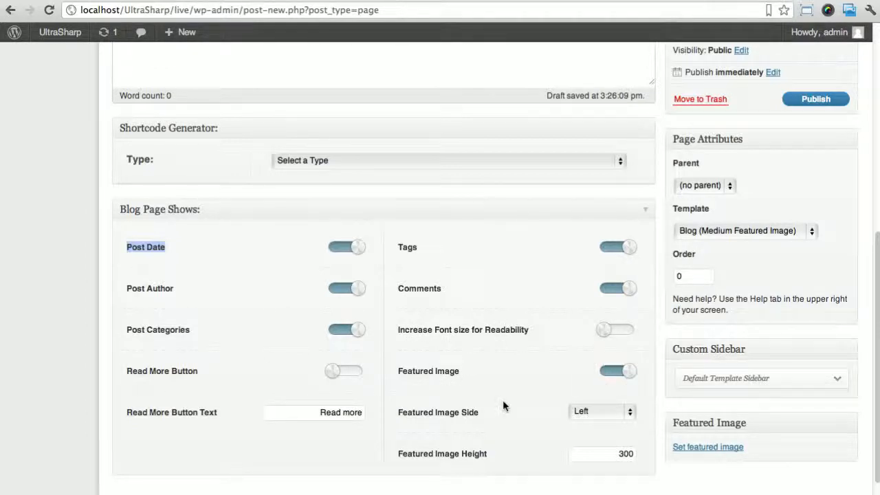
click(353, 377)
click(300, 413)
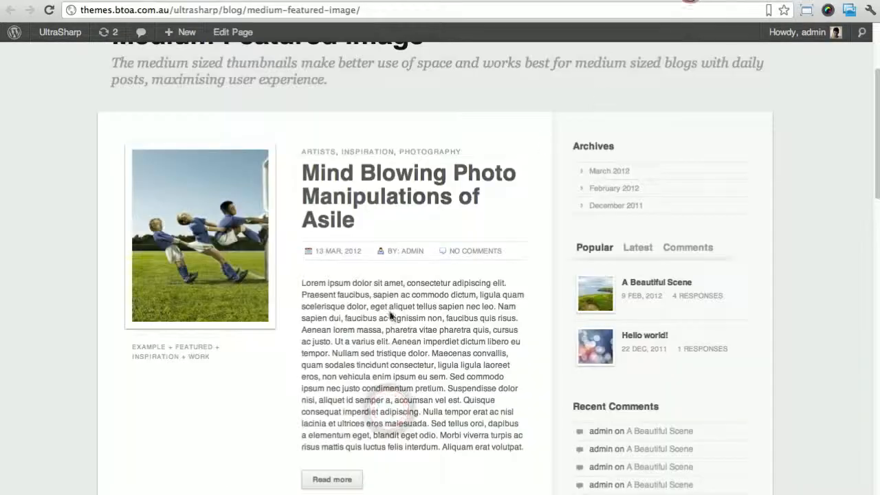
scroll(393, 144, down, 5)
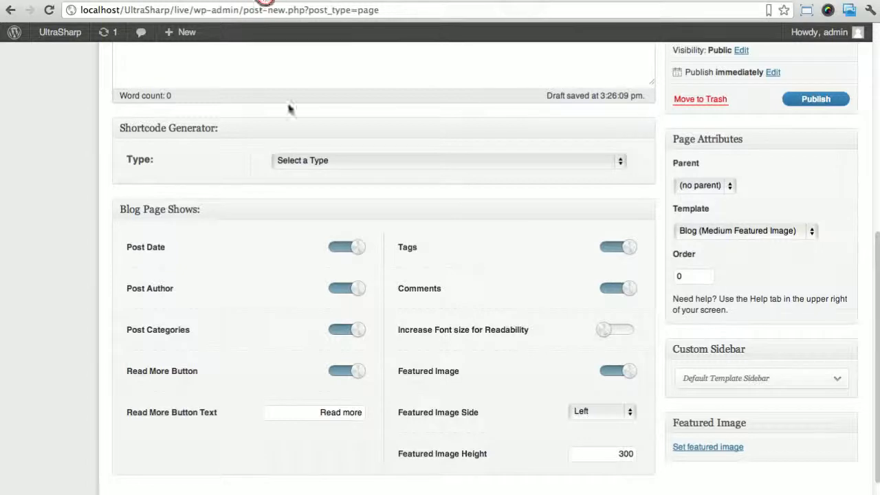
- Set the blog page's Featured Image Height to 250
scroll(502, 336, down, 2)
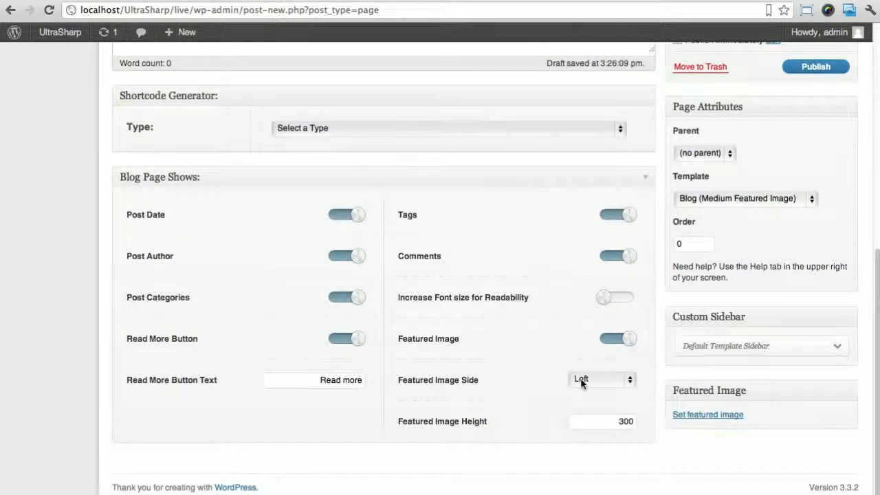
scroll(791, 147, up, 10)
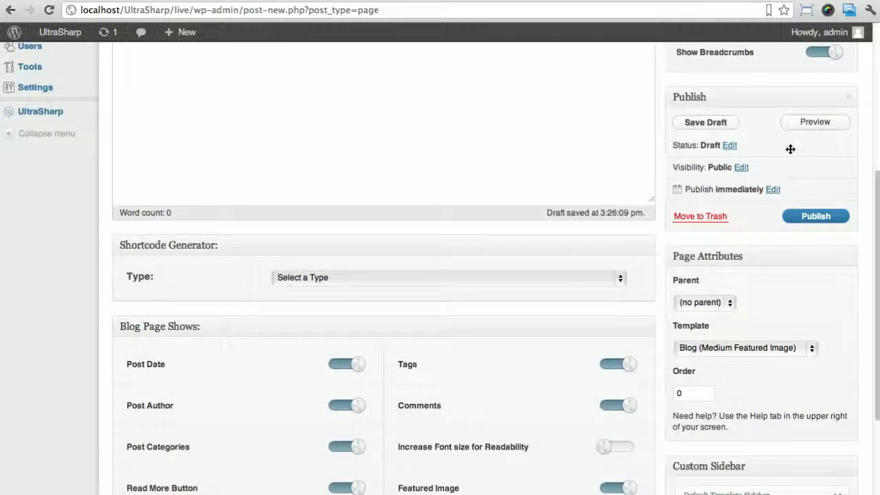
scroll(762, 217, down, 10)
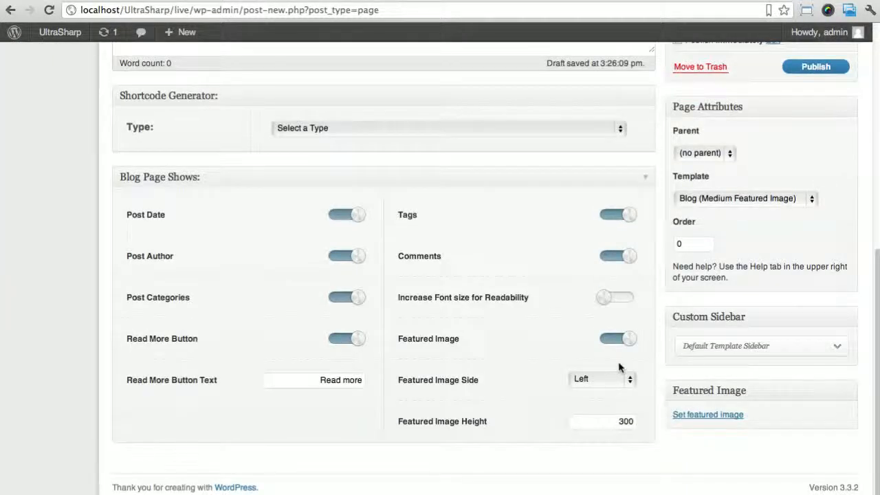
click(593, 421)
mouse_move(594, 422)
mouse_down()
mouse_move(644, 427)
mouse_move(645, 417)
mouse_move(604, 422)
mouse_up()
click(646, 421)
text(250)
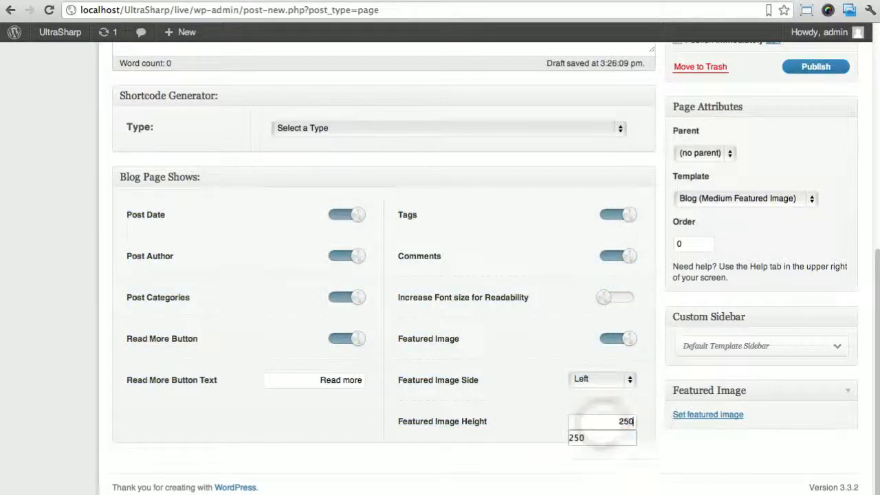
click(658, 446)
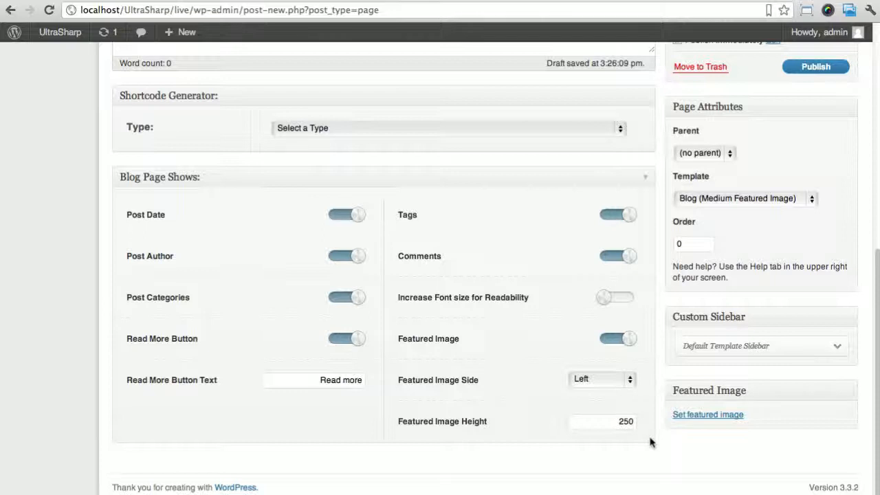
- Add a custom sidebar named Blog Sidebar to the page
scroll(649, 441, up, 1)
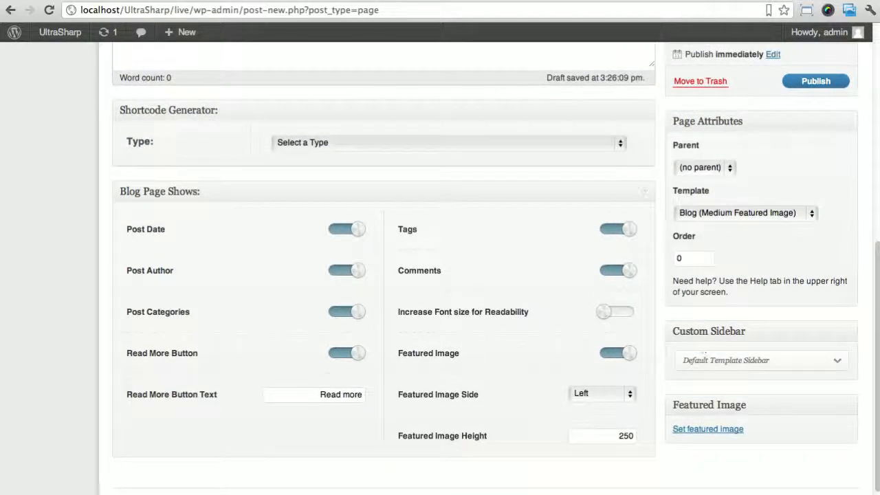
click(794, 354)
click(763, 384)
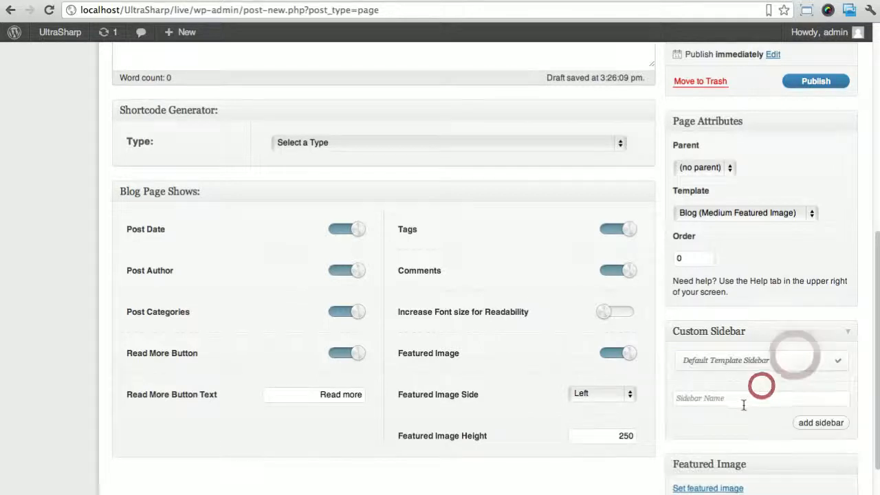
click(743, 401)
text(Blog Sidebar)
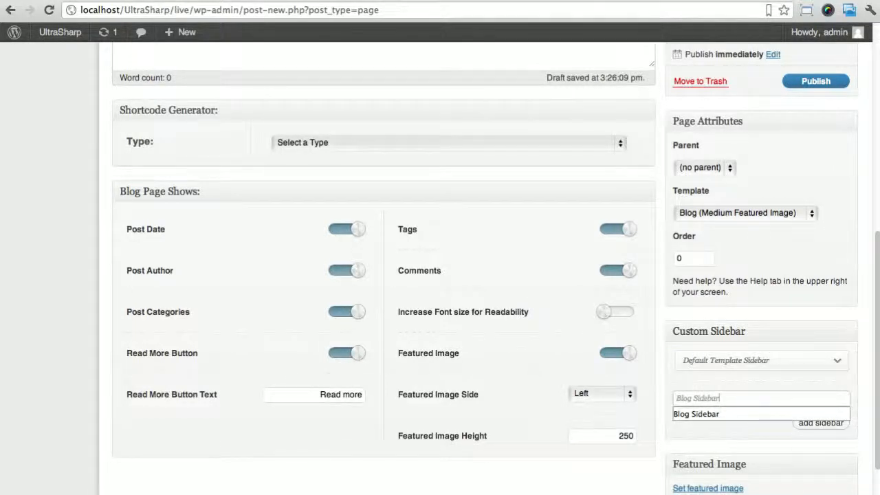
click(815, 423)
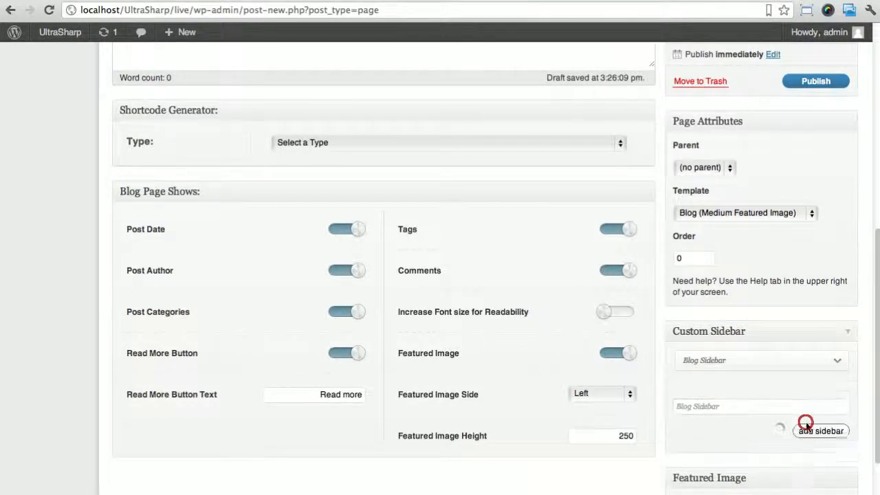
- Publish the Blog page
scroll(742, 425, up, 10)
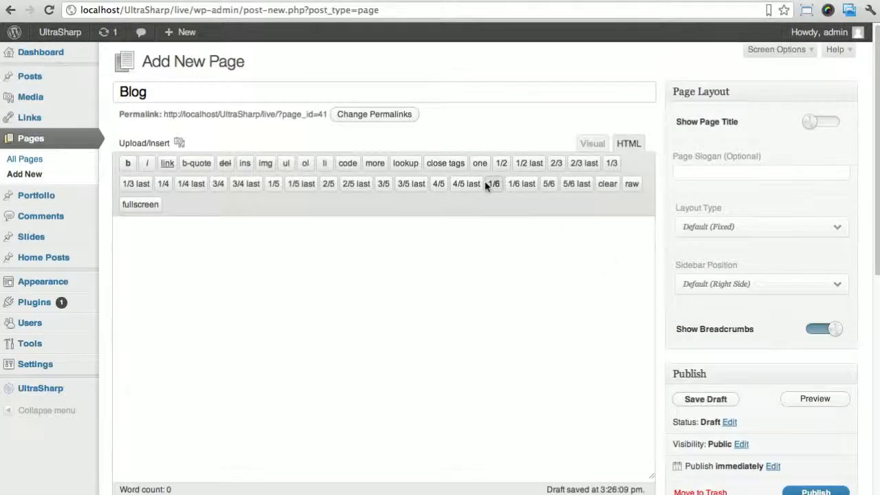
scroll(825, 404, down, 3)
click(824, 387)
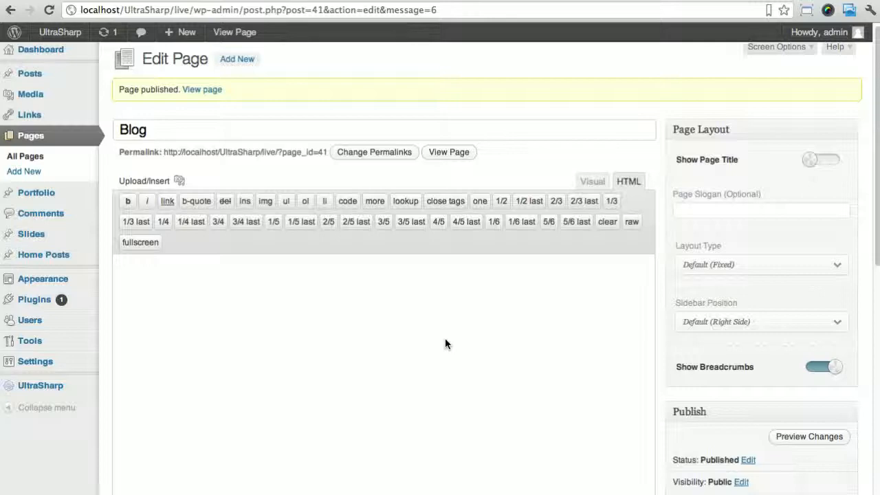
scroll(445, 344, down, 5)
scroll(459, 320, up, 4)
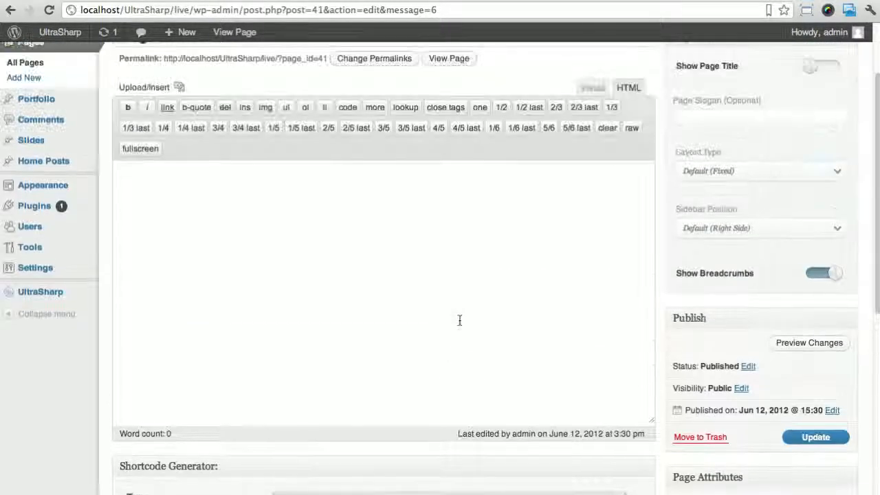
scroll(460, 320, up, 2)
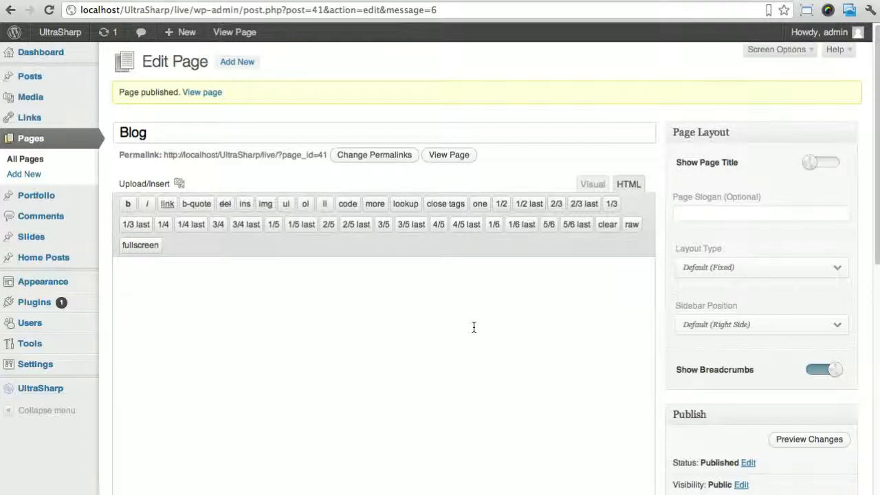
scroll(318, 390, down, 10)
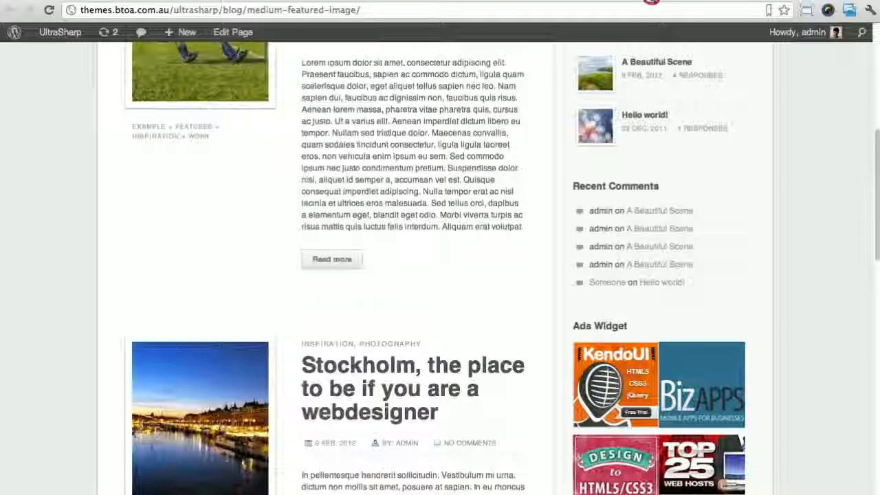
- Open the Readability Mode blog example on the UltraSharp demo site
scroll(497, 197, up, 10)
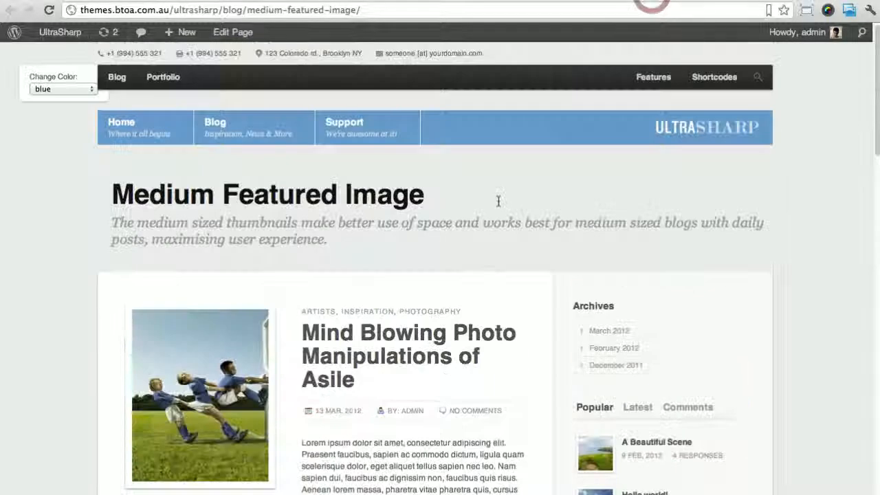
mouse_move(117, 77)
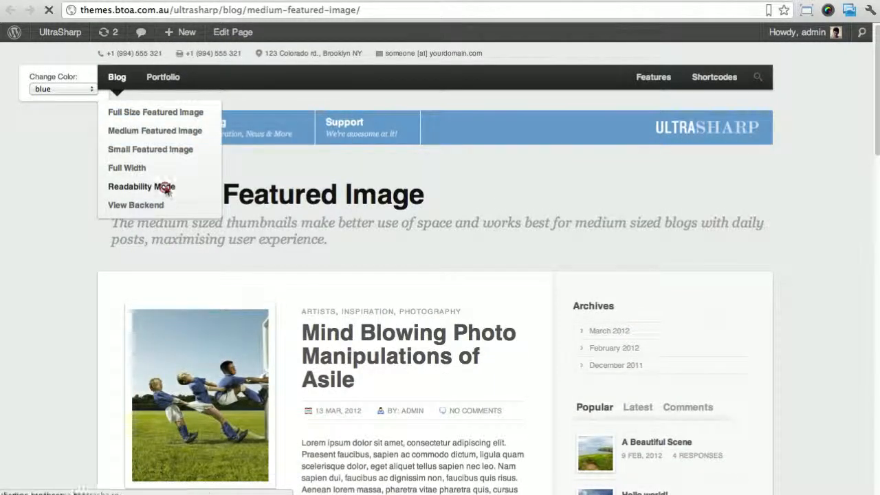
click(164, 187)
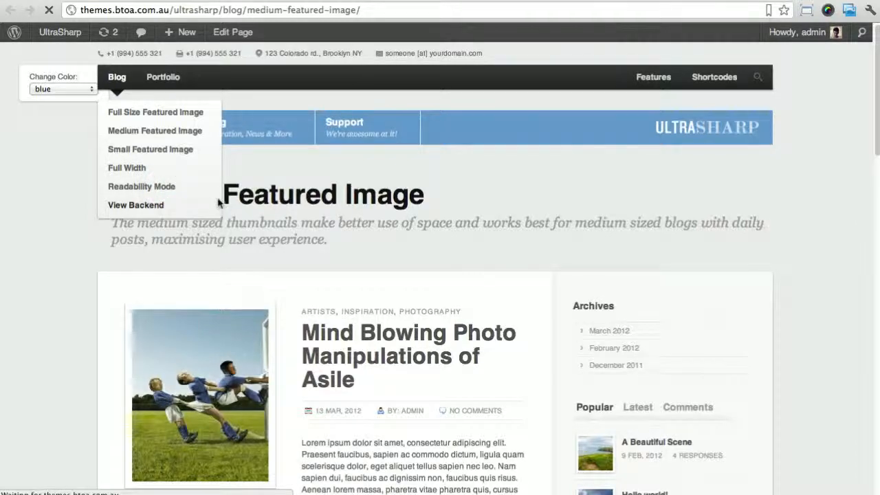
scroll(219, 198, down, 3)
scroll(219, 198, down, 6)
scroll(220, 198, up, 5)
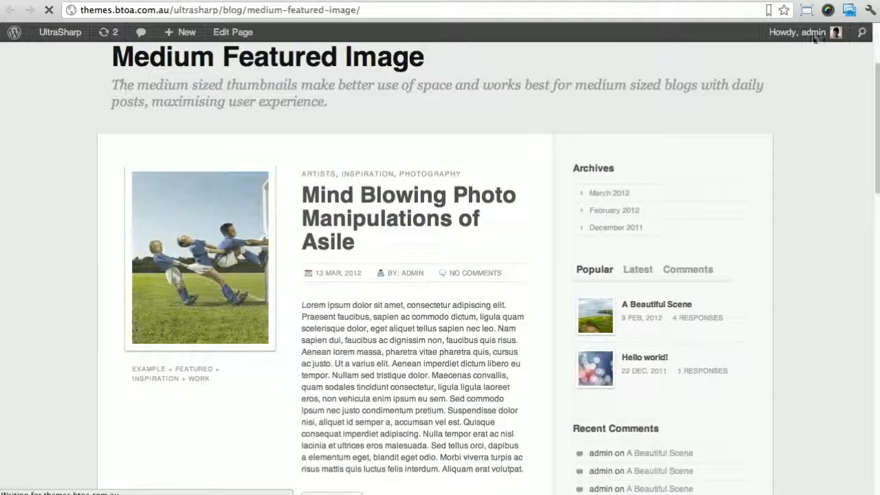
mouse_move(823, 36)
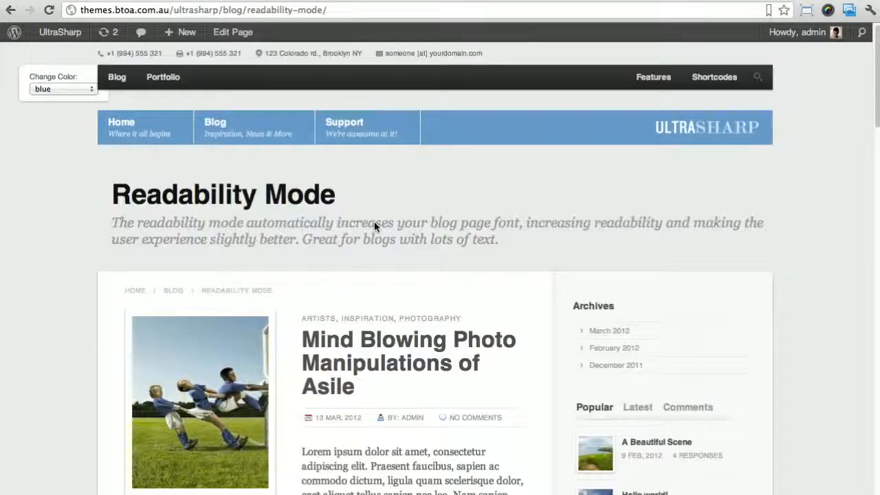
- Examine the body text size and post layout on the Readability Mode demo page
scroll(284, 271, down, 3)
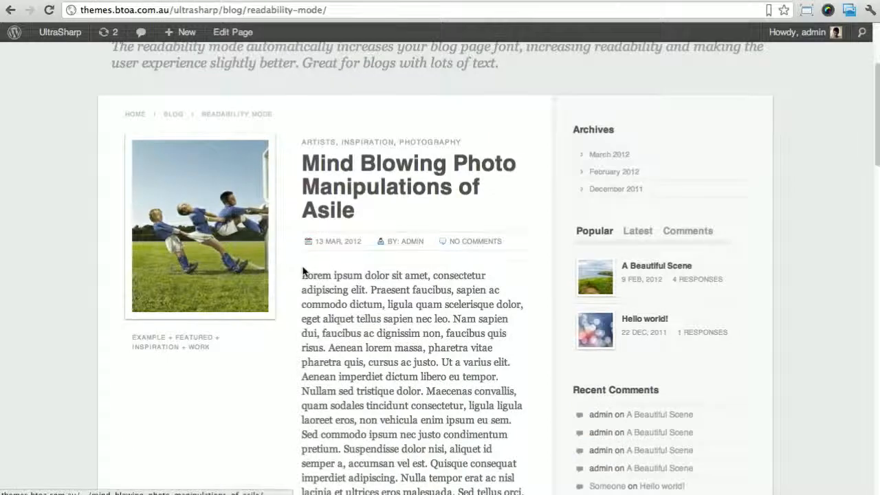
mouse_move(304, 275)
mouse_down()
mouse_move(407, 315)
mouse_move(448, 318)
mouse_move(310, 288)
mouse_up()
click(446, 316)
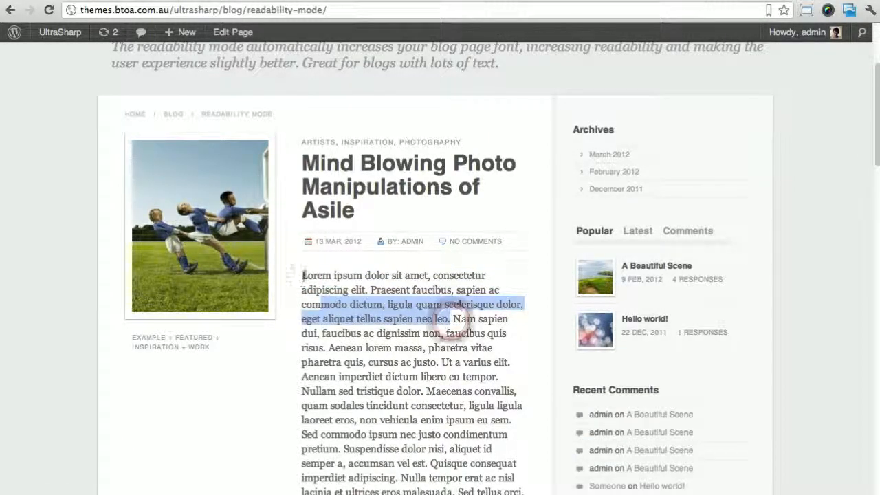
scroll(315, 320, down, 4)
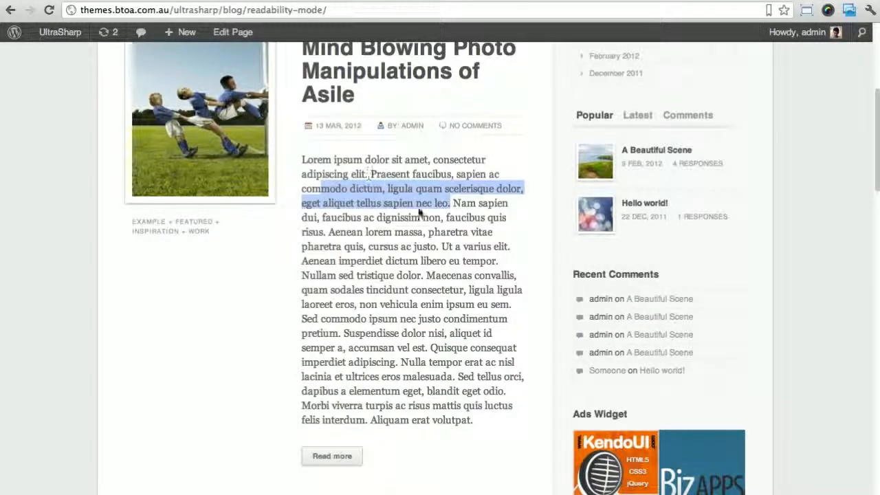
click(467, 401)
scroll(468, 399, up, 3)
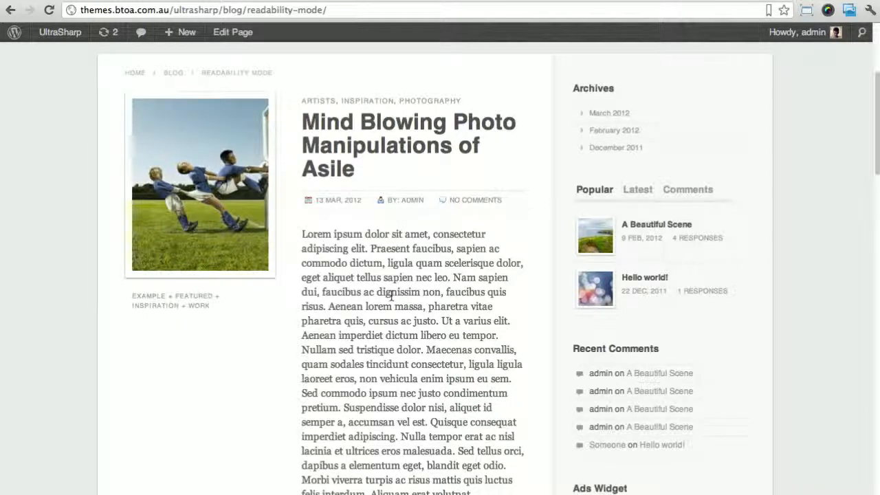
scroll(390, 295, down, 7)
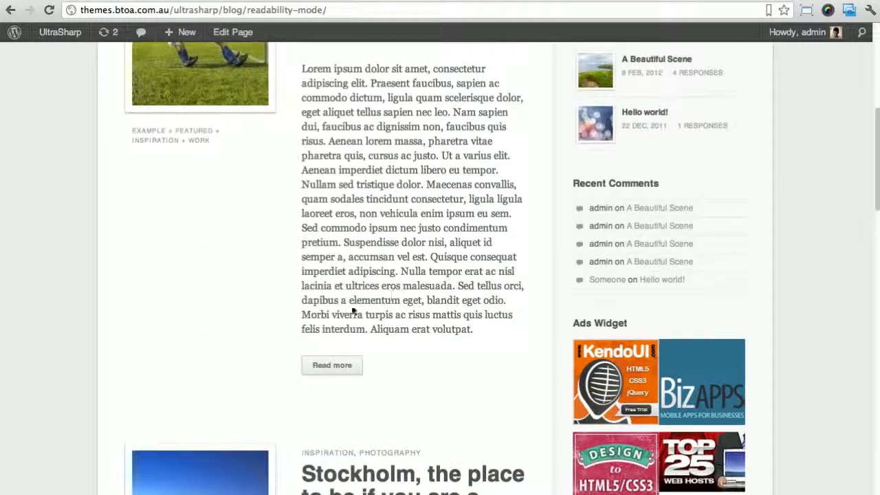
scroll(354, 308, down, 5)
scroll(462, 339, up, 10)
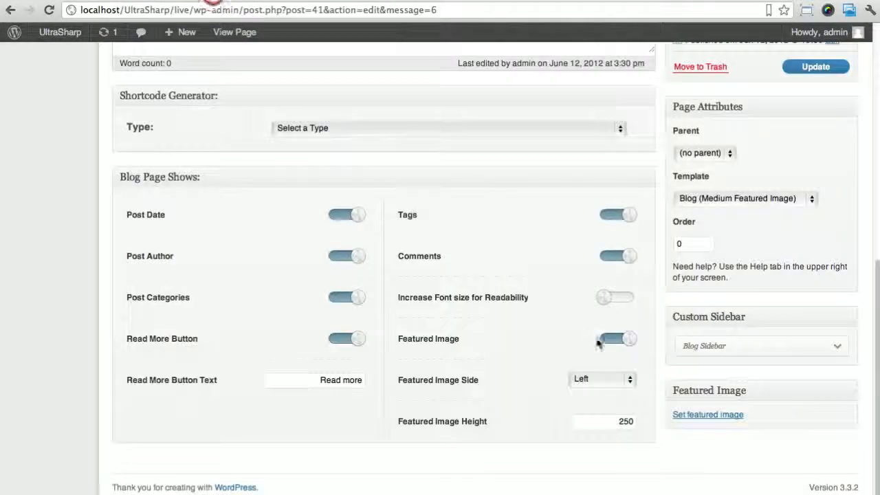
- Enable Increase Font size for Readability on the Blog page in the local WordPress admin and update the page
click(619, 298)
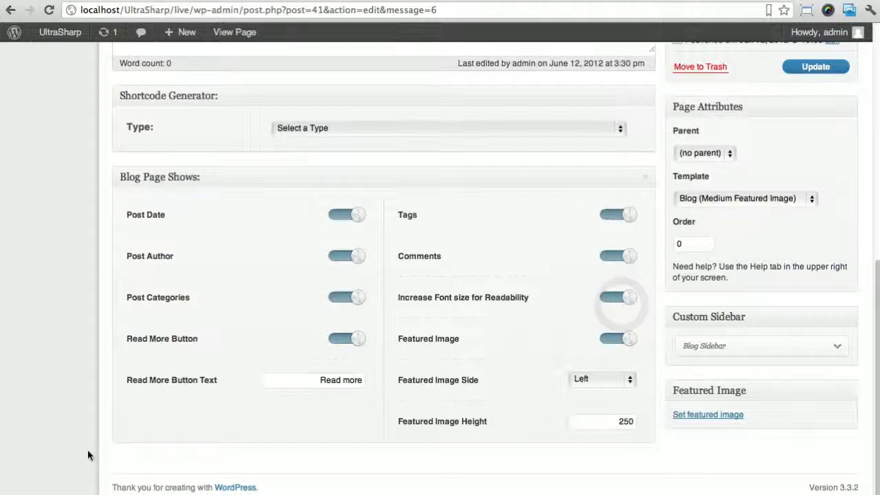
click(818, 71)
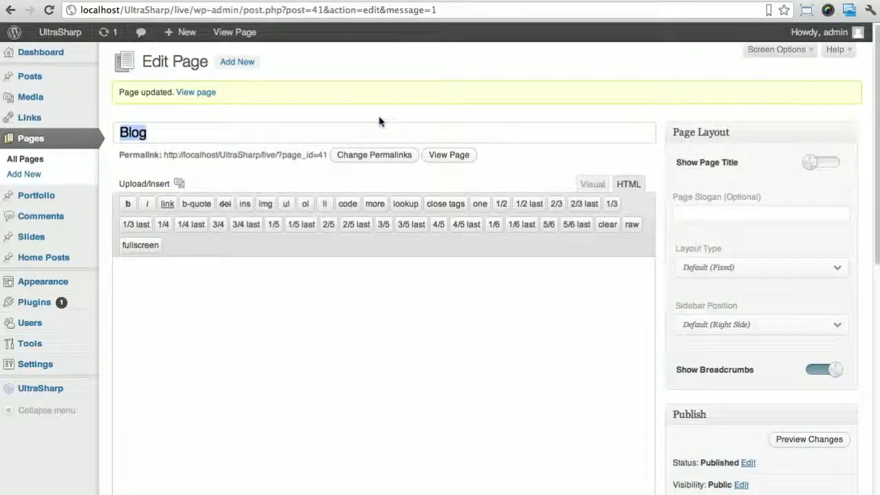
click(374, 132)
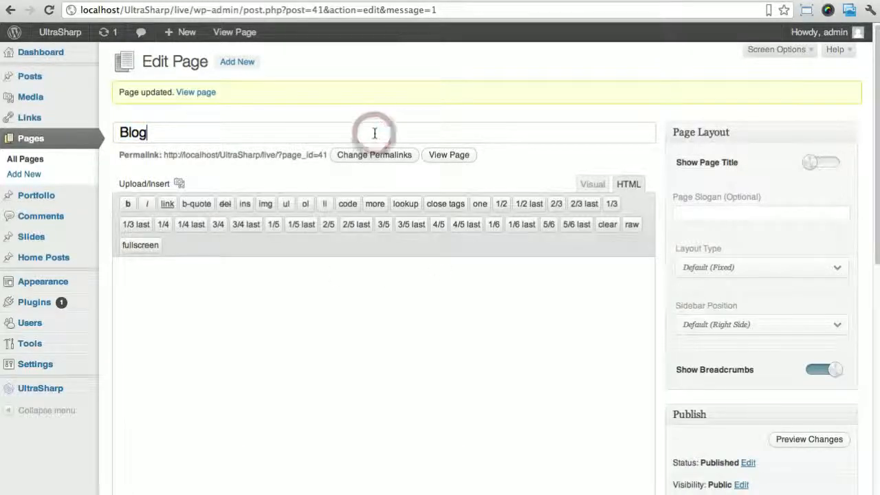
scroll(375, 135, down, 4)
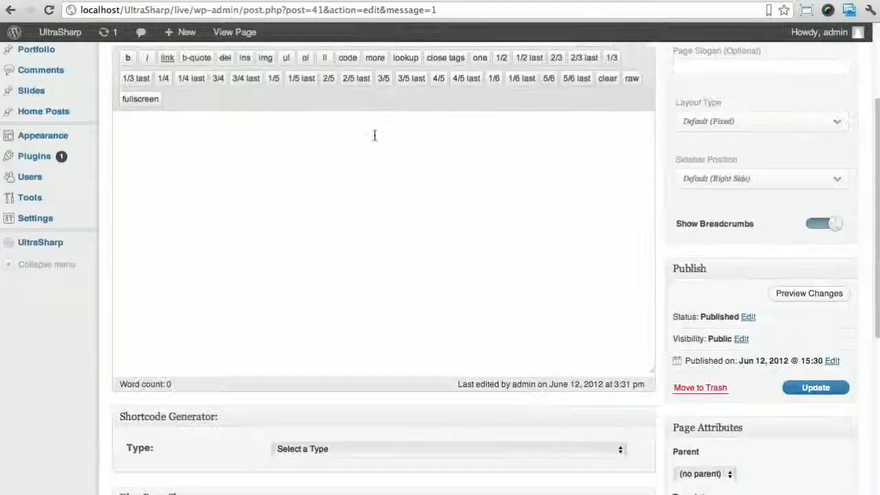